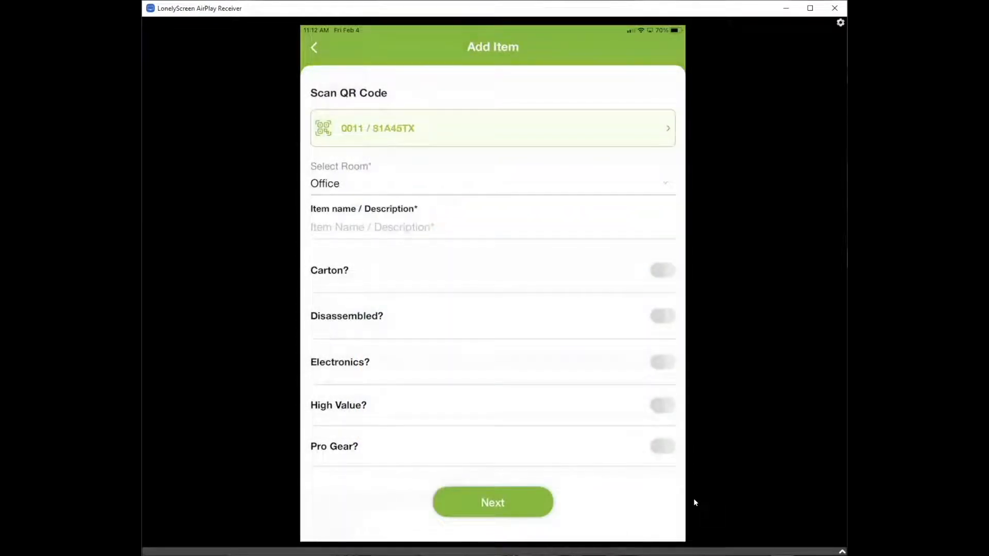
# Clear the room field and set the item's room to Back Shed.
pyautogui.click(422, 188)
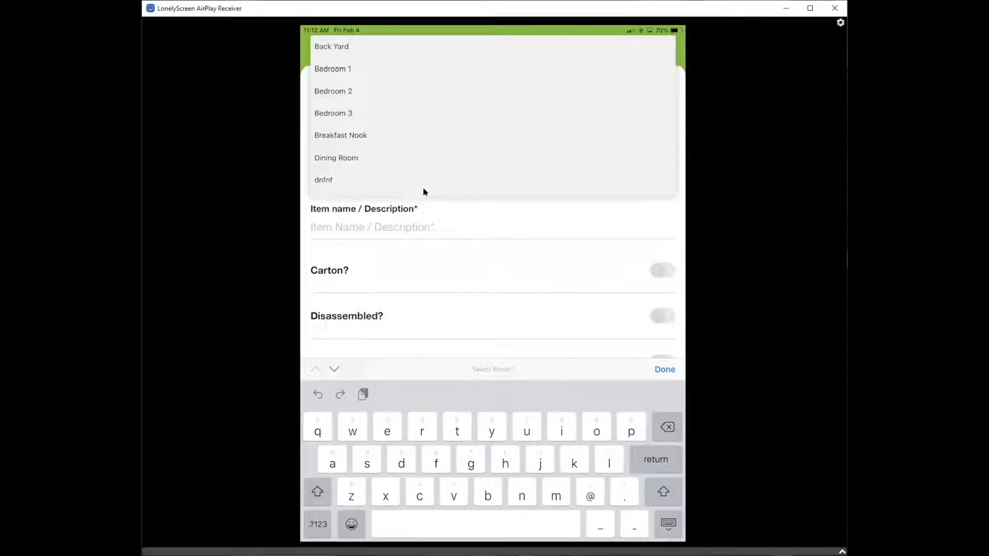
pyautogui.press('BackSpace')
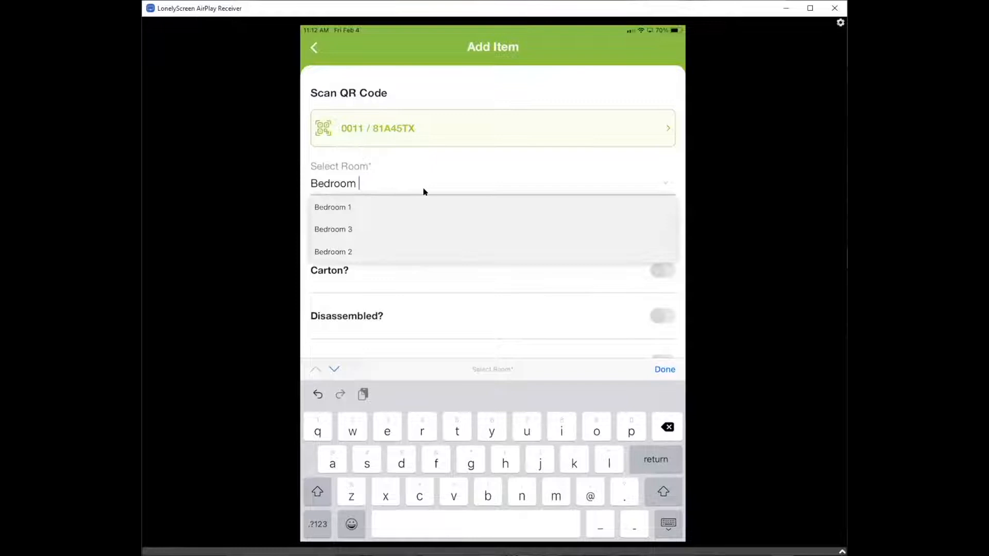
pyautogui.press('BackSpace')
pyautogui.press('BackSpace')
pyautogui.press('BackSpace')
pyautogui.press('BackSpace')
pyautogui.press('BackSpace')
pyautogui.press('BackSpace')
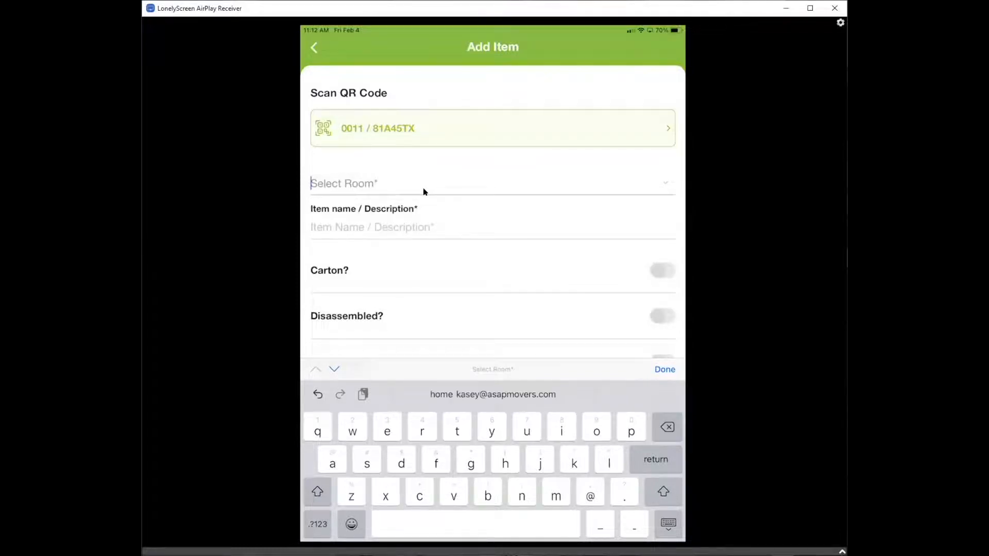
pyautogui.write('Back Sh')
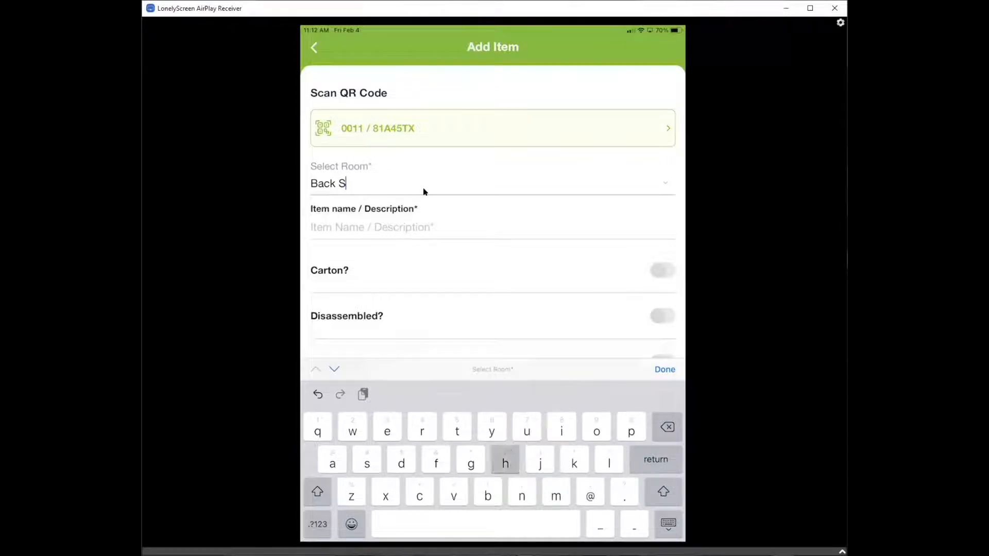
pyautogui.write('ed')
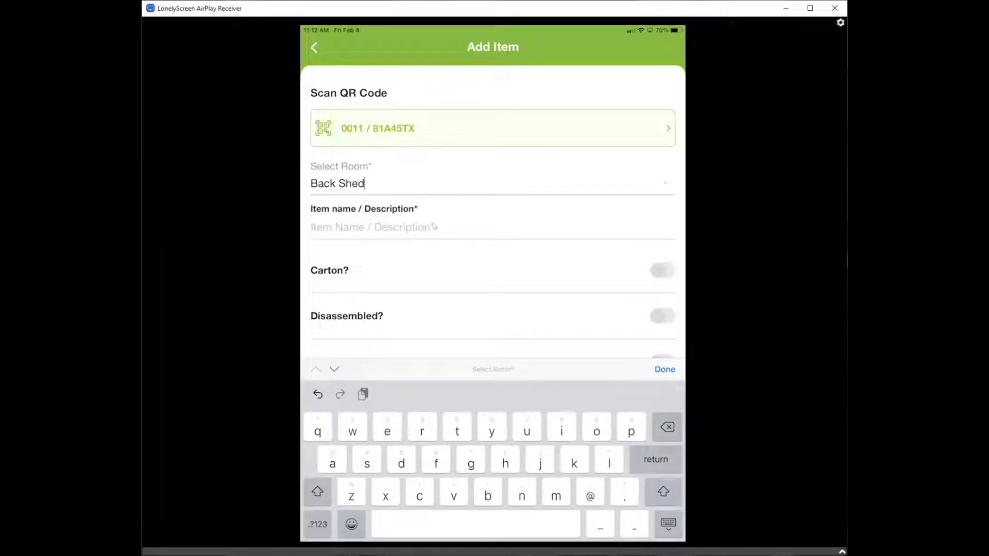
# Describe the item as '1.5 Carton, kitchen plates' using the 1.5 Carton suggestion.
pyautogui.click(431, 227)
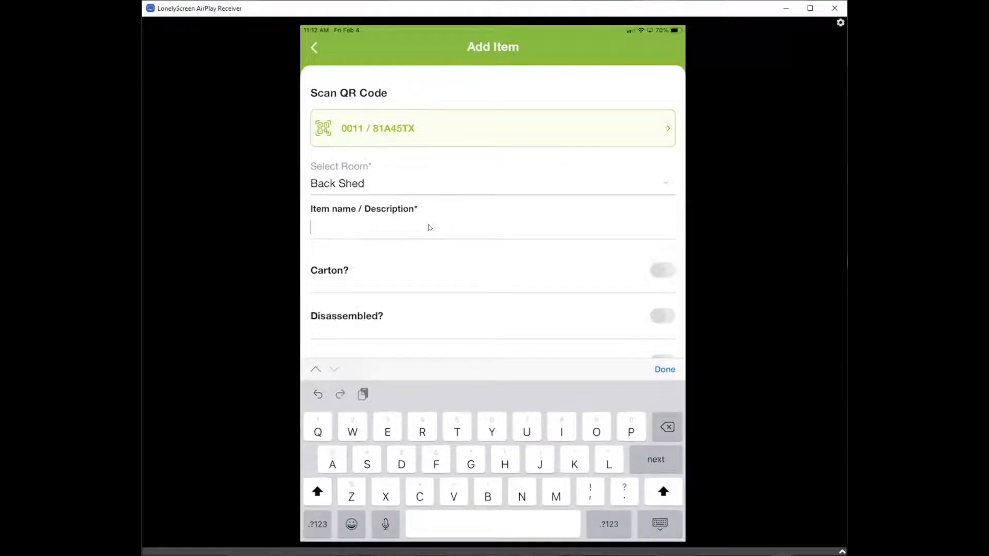
pyautogui.write('Black')
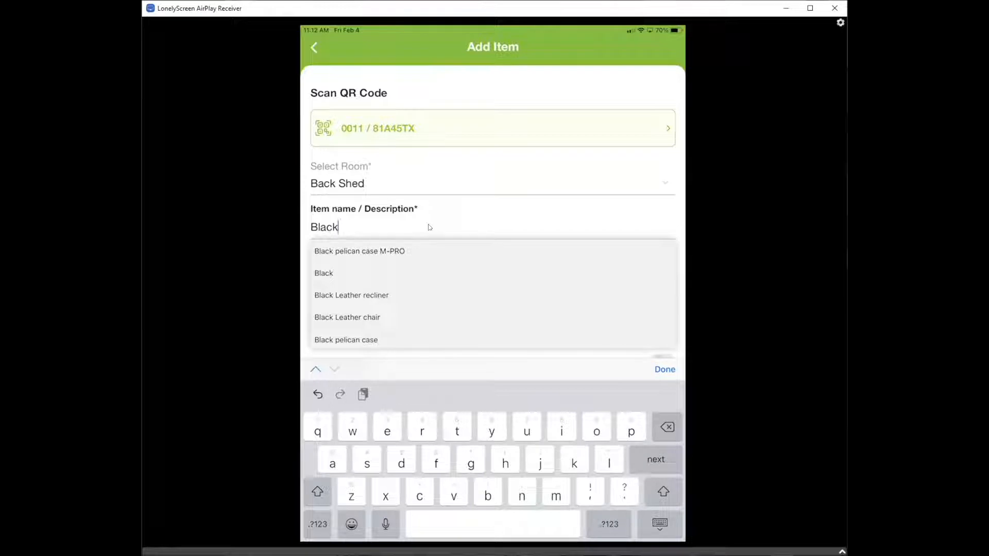
pyautogui.press('BackSpace')
pyautogui.press('BackSpace')
pyautogui.press('BackSpace')
pyautogui.press('BackSpace')
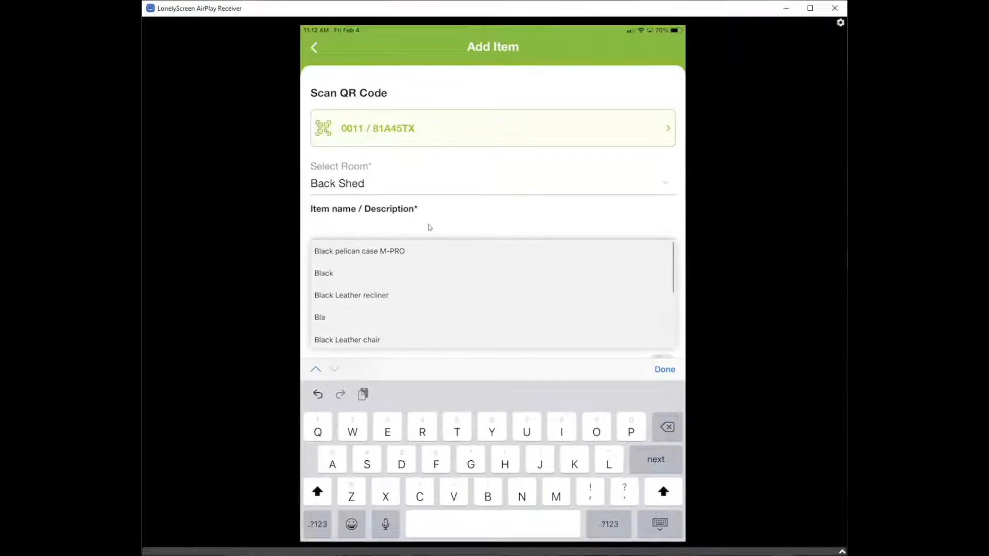
pyautogui.write('1.5')
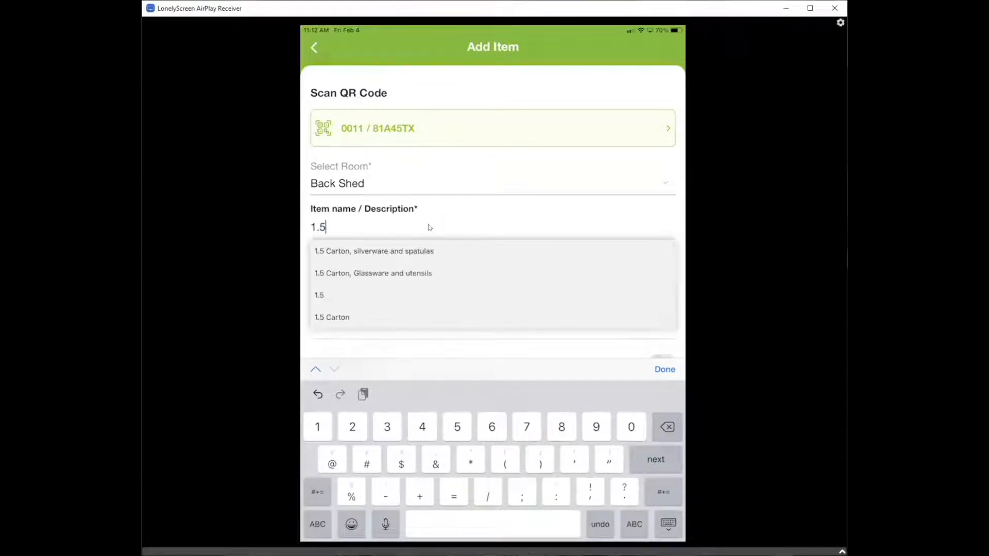
pyautogui.click(349, 320)
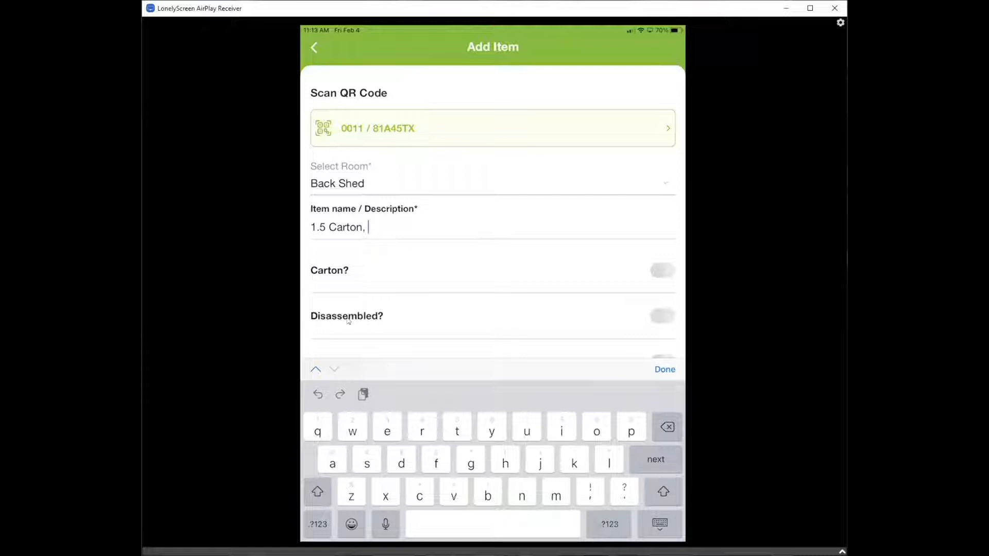
pyautogui.write('kitchen sla')
pyautogui.press('BackSpace')
pyautogui.press('BackSpace')
pyautogui.press('BackSpace')
pyautogui.write('plates')
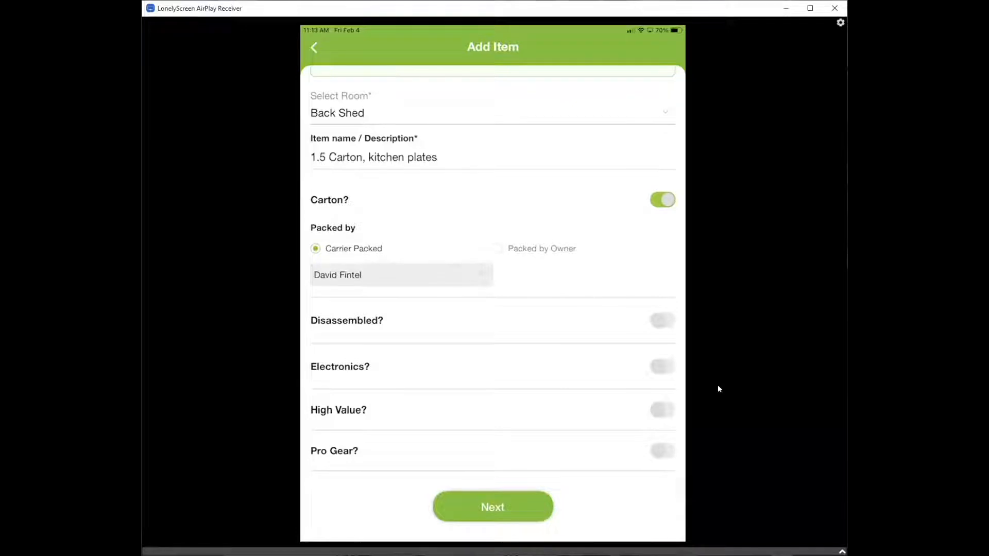
# Mark the kitchen plates item as containing electronics.
pyautogui.click(658, 376)
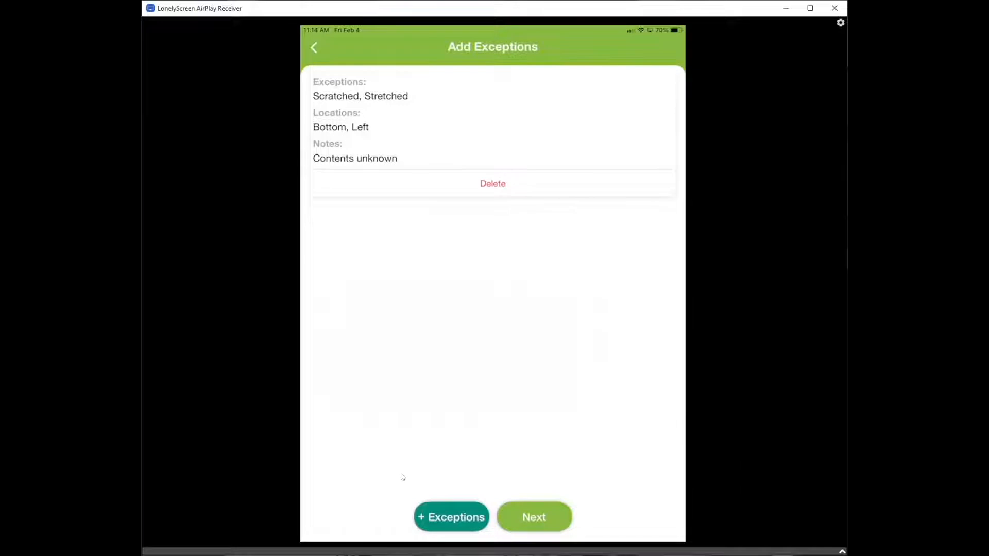
# Finish the exceptions and move on to the item's photos step.
pyautogui.click(545, 518)
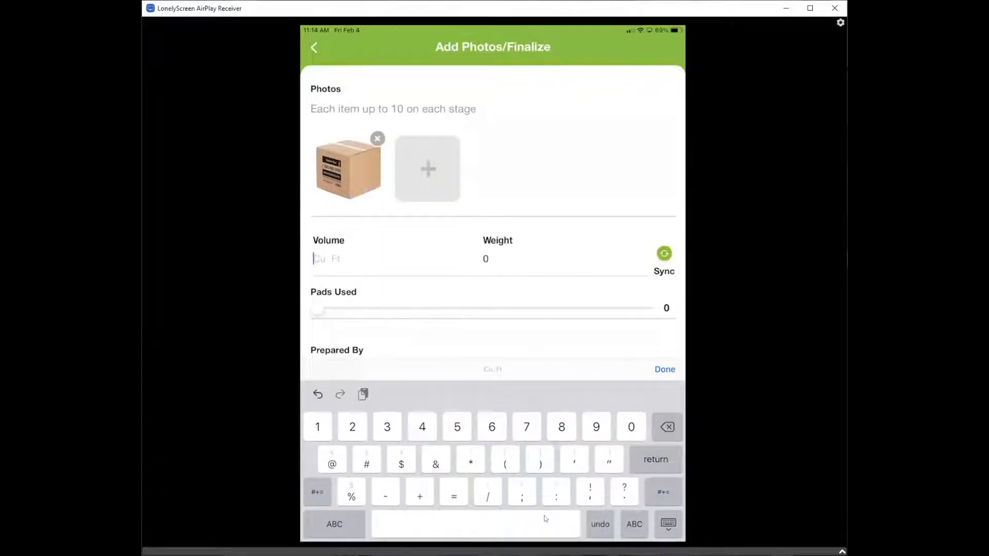
pyautogui.write('50')
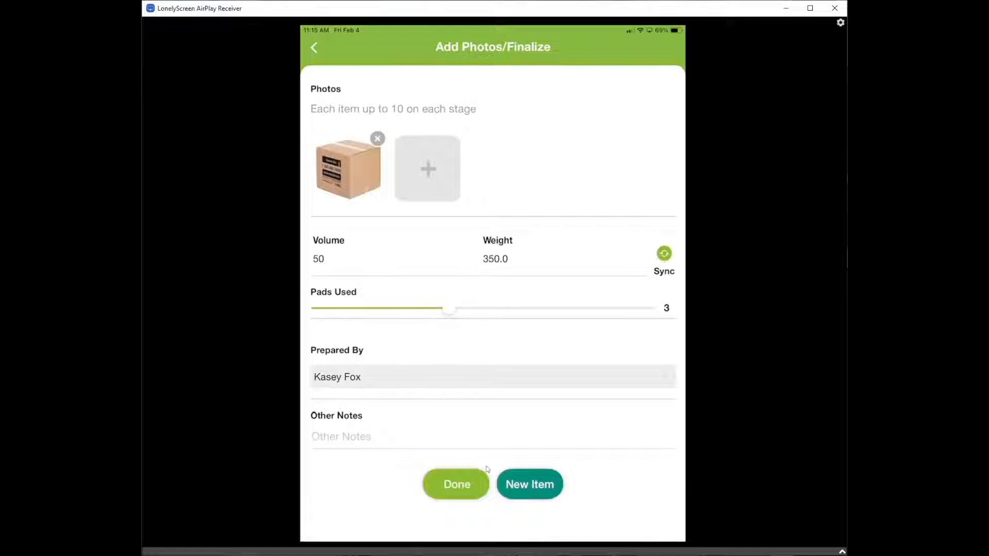
# Save the plates item, start a new Bedroom 2 item and begin its Samsung dryer description.
pyautogui.click(531, 484)
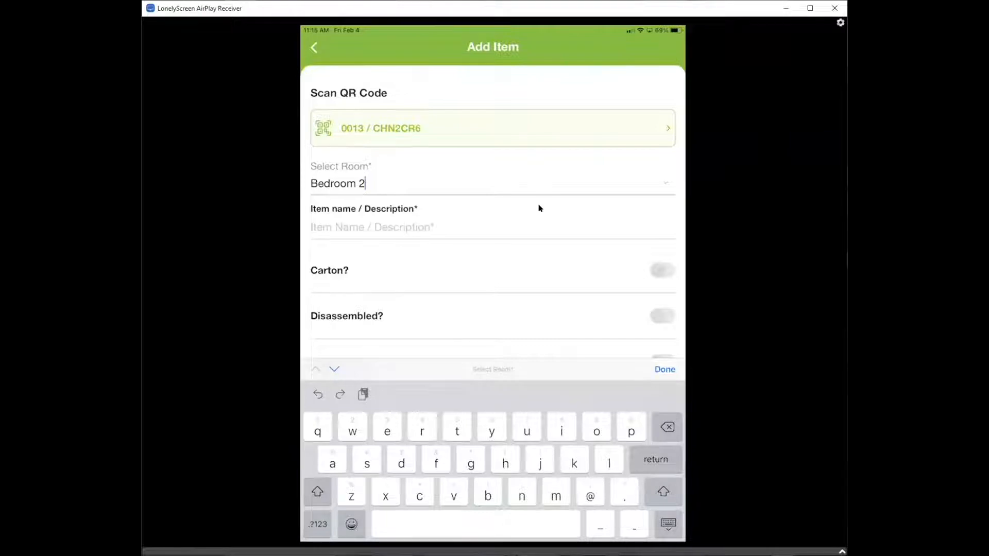
pyautogui.click(423, 228)
pyautogui.write('Samsung dryer model number XYZ1234')
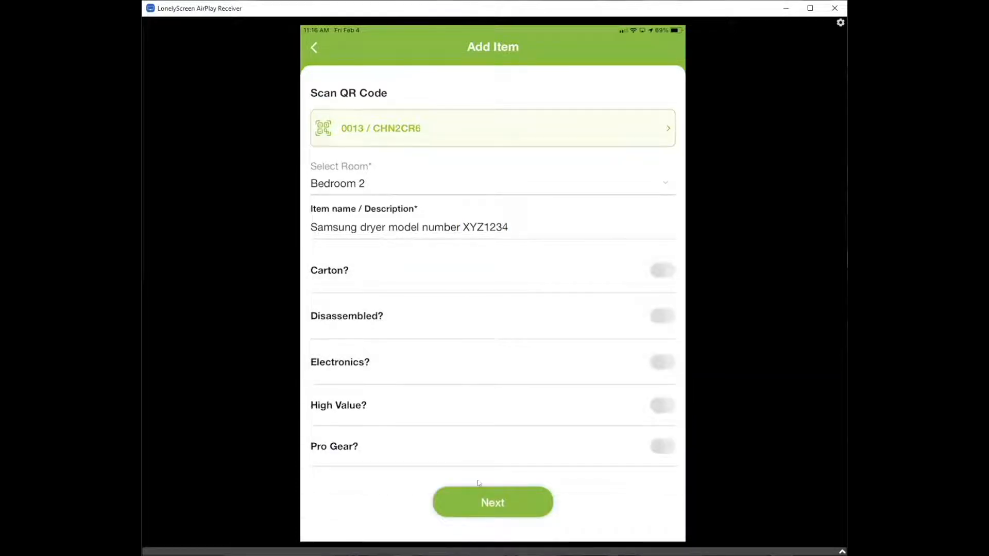
# Flag the dryer as electronics with a serial number and as high value at $150.
pyautogui.click(656, 372)
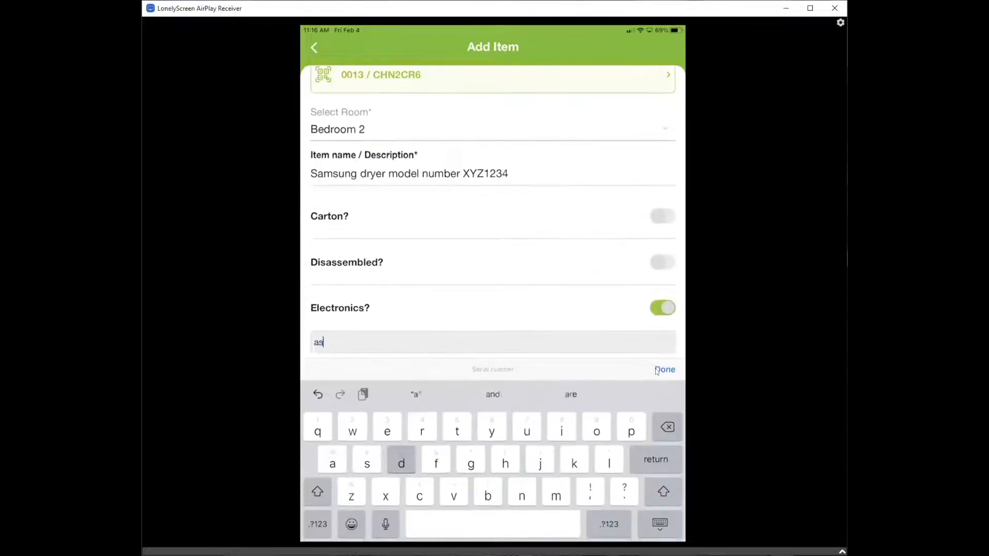
pyautogui.write('asdfggg')
pyautogui.click(656, 371)
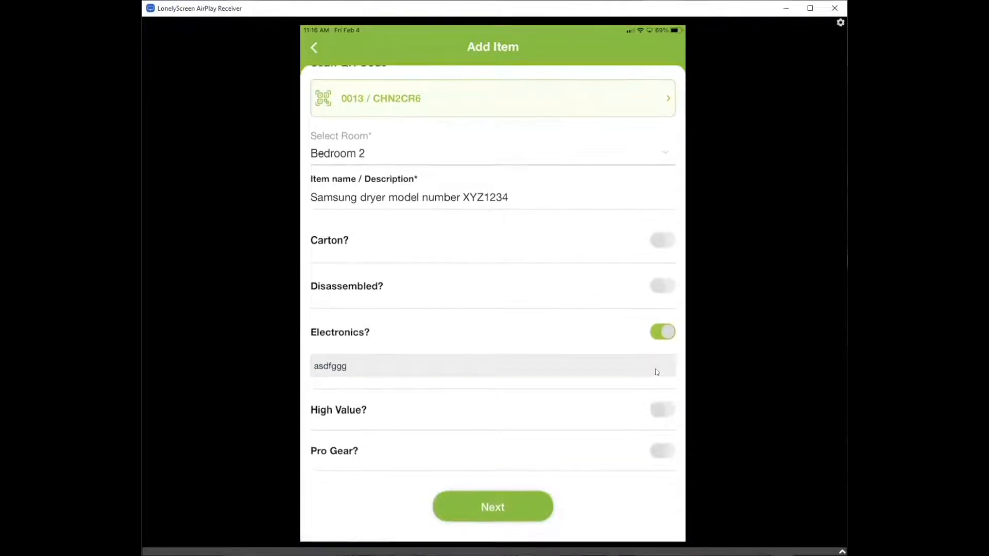
pyautogui.click(663, 405)
pyautogui.write('1500')
pyautogui.click(656, 371)
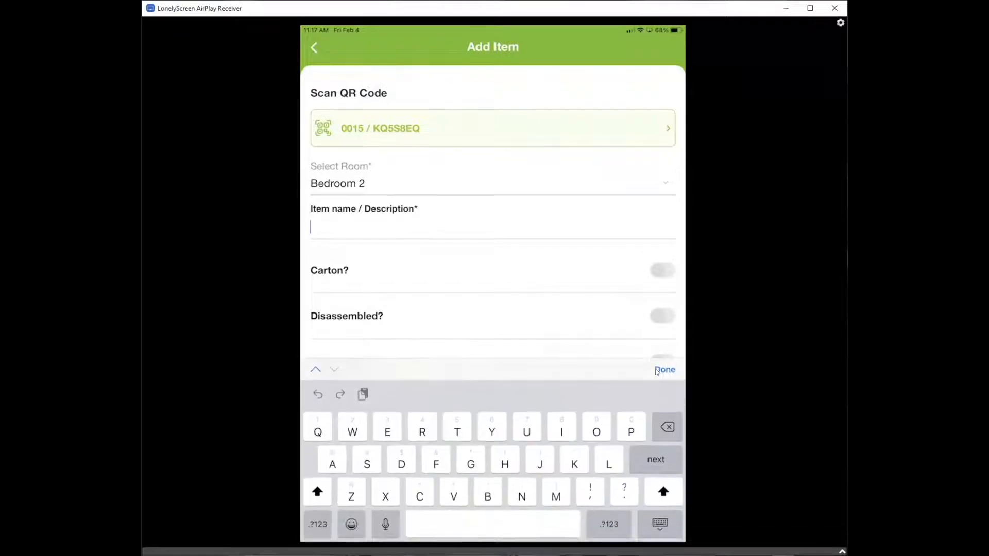
pyautogui.write('Washer')
# Name the item Washer, flag it as electronics and confirm its serial number.
pyautogui.click(656, 371)
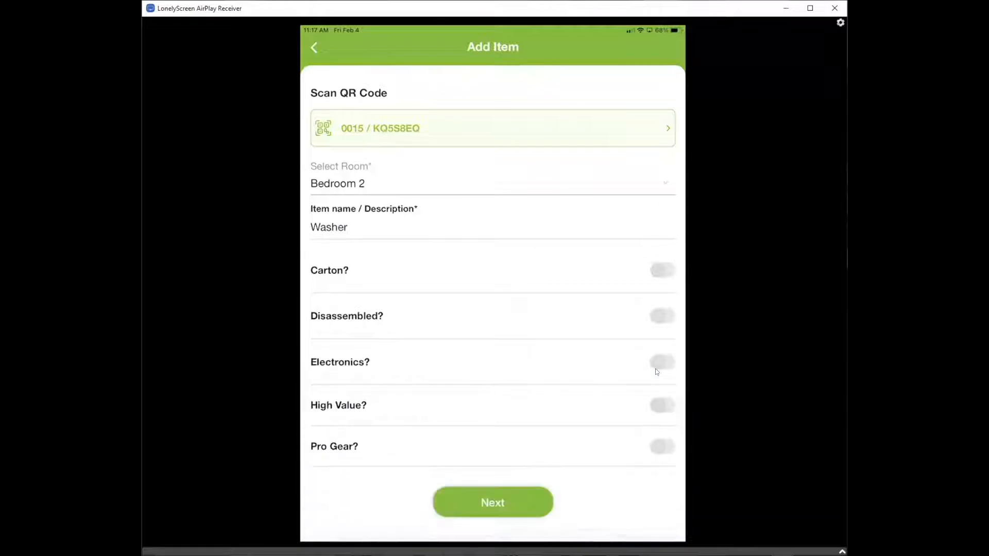
pyautogui.click(656, 371)
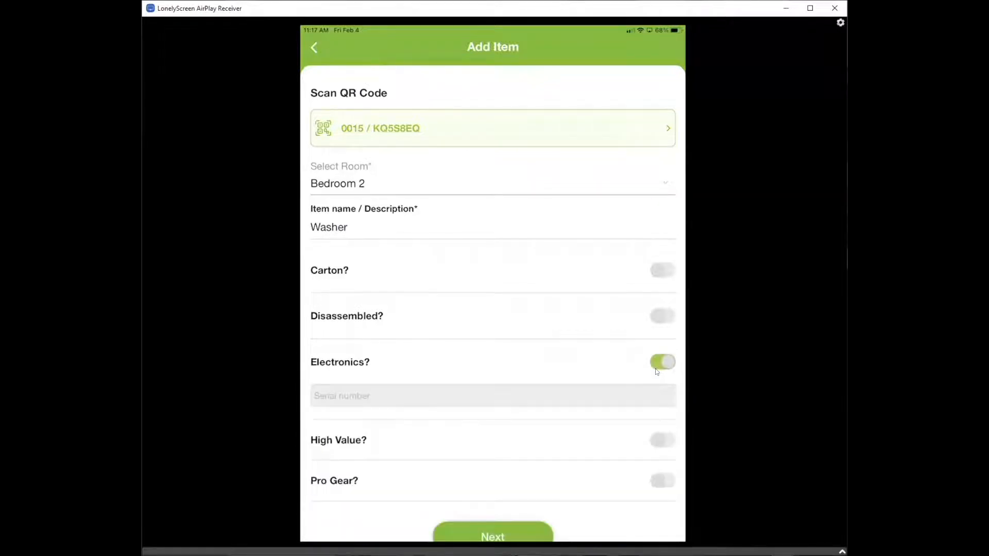
pyautogui.write('ygghjjk')
pyautogui.click(655, 370)
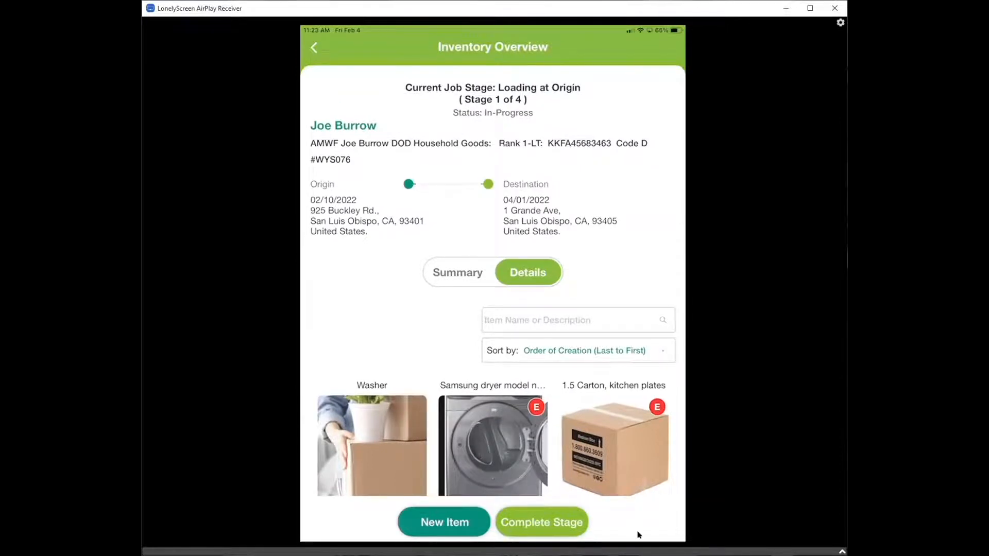
# Begin signing off the loading-at-origin stage.
pyautogui.click(539, 525)
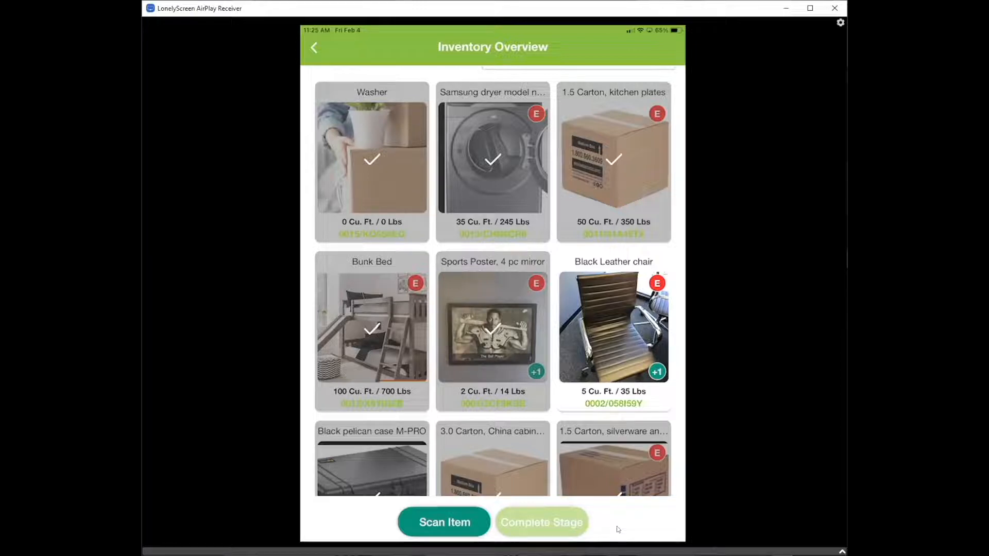
# Override the Black Leather chair's scan with the reason 'Sticker fell off'.
pyautogui.click(650, 346)
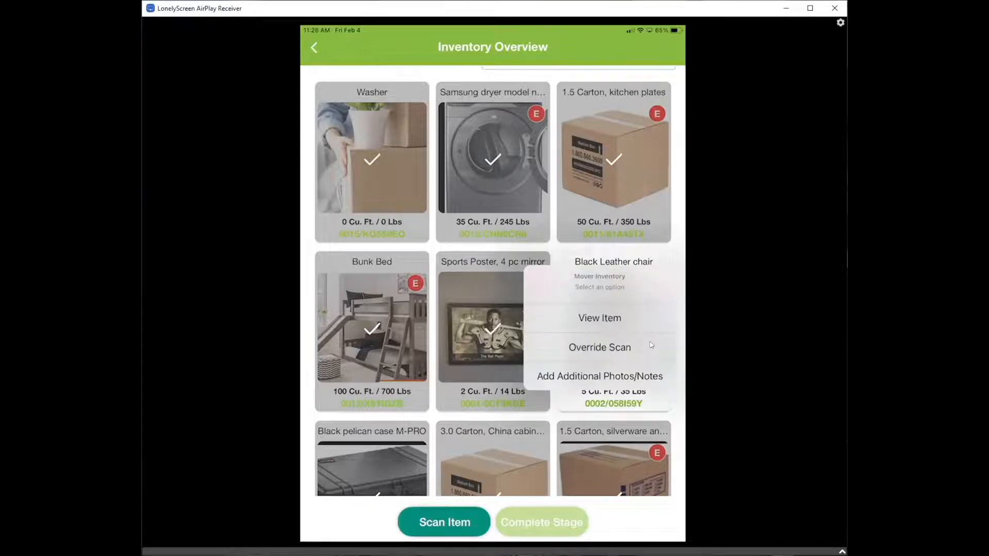
pyautogui.click(651, 348)
pyautogui.write('S')
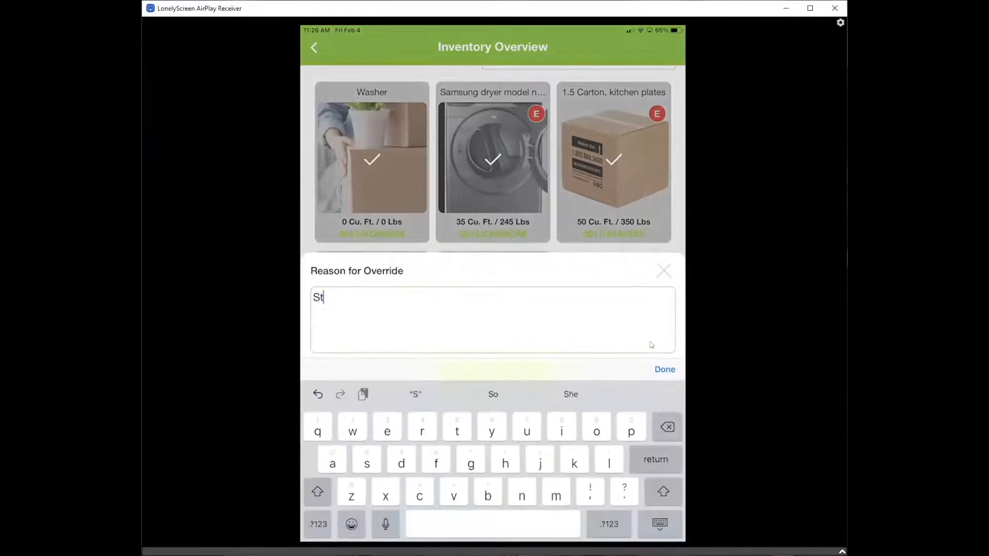
pyautogui.write('icker fell off')
pyautogui.click(665, 369)
pyautogui.click(493, 517)
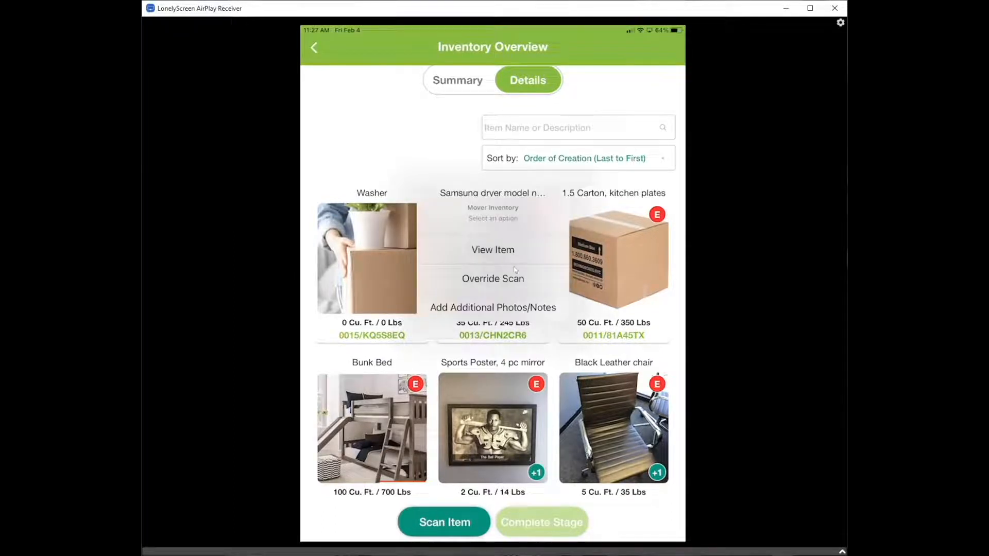
# Start adding additional photos and notes to the Samsung dryer.
pyautogui.click(513, 307)
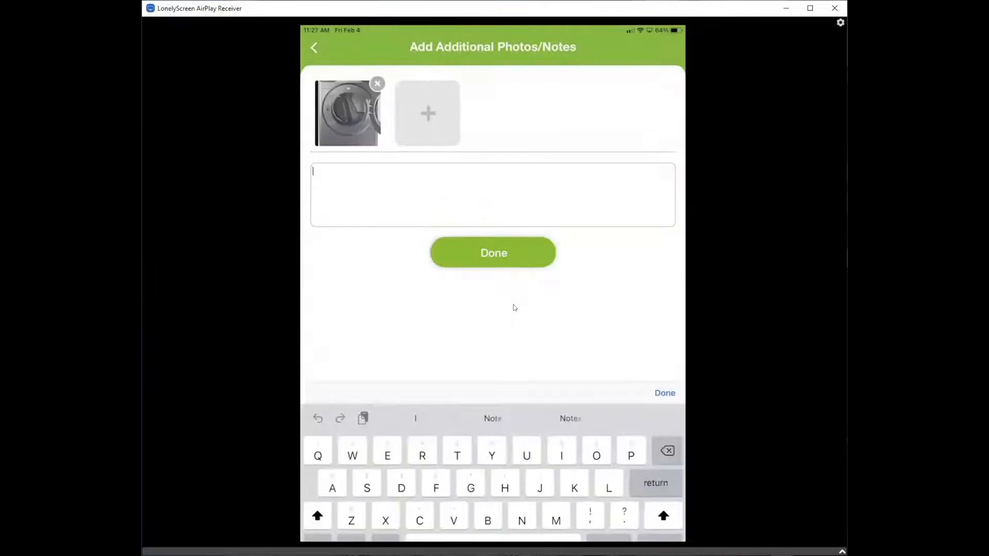
pyautogui.write('Newscratch')
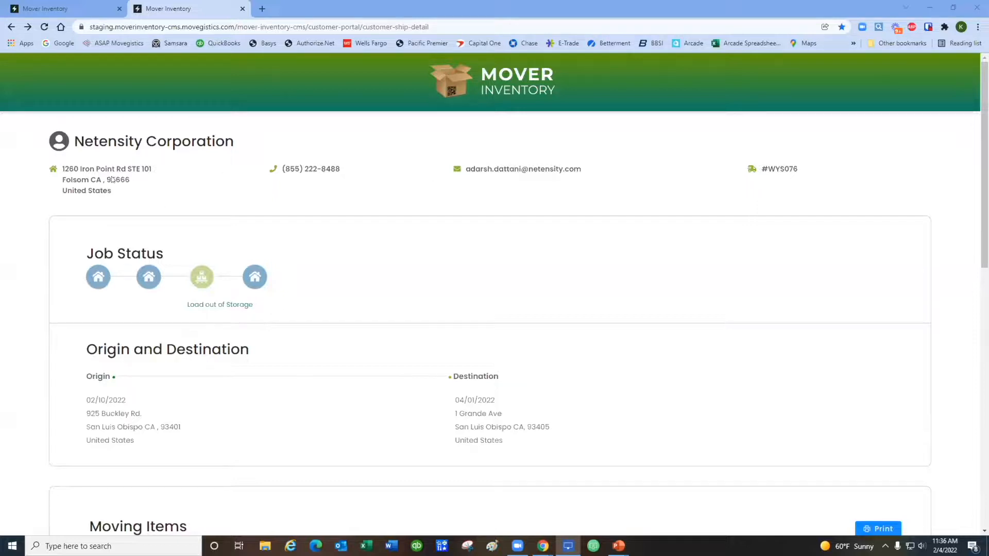
pyautogui.scroll(-1, 519, 238)
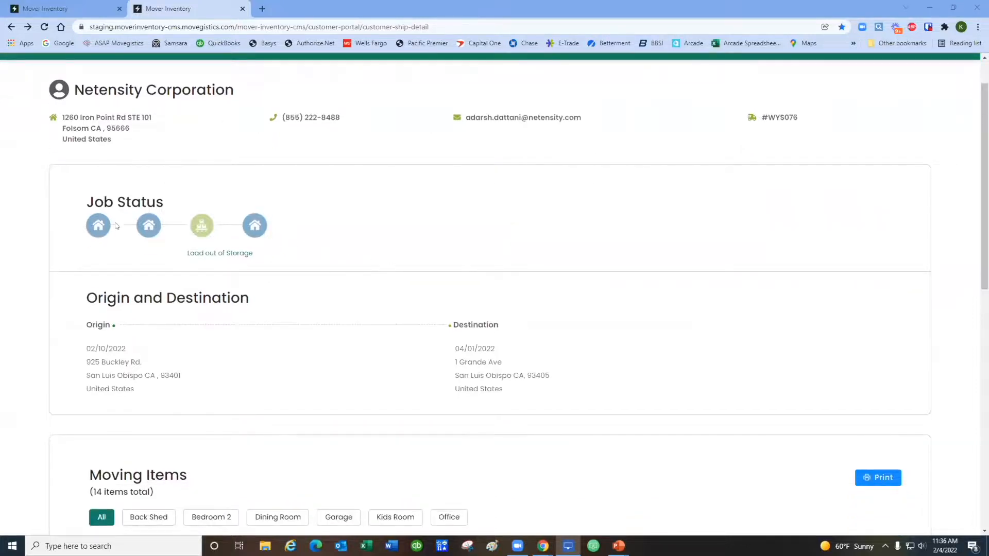
pyautogui.scroll(-1, 200, 232)
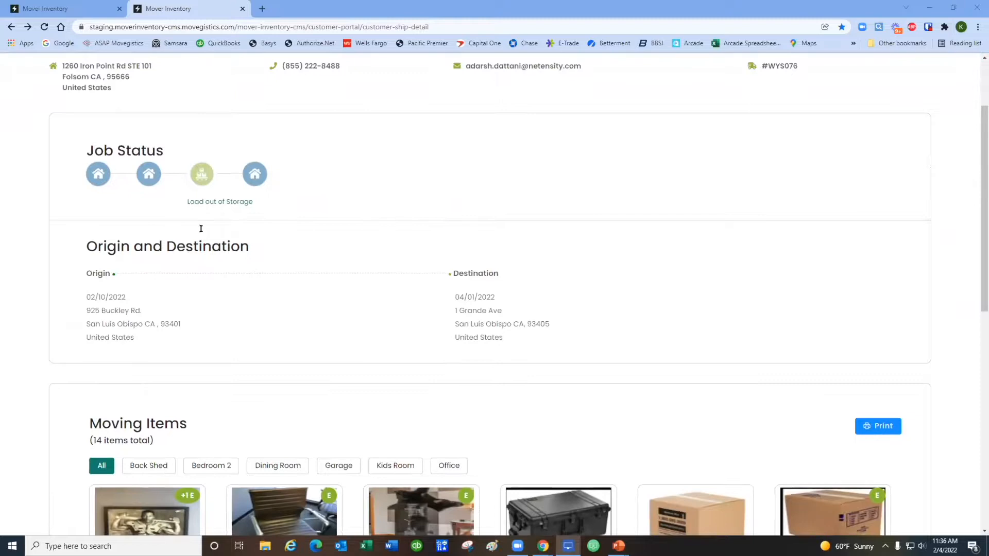
pyautogui.scroll(-2, 202, 241)
pyautogui.scroll(-2, 216, 219)
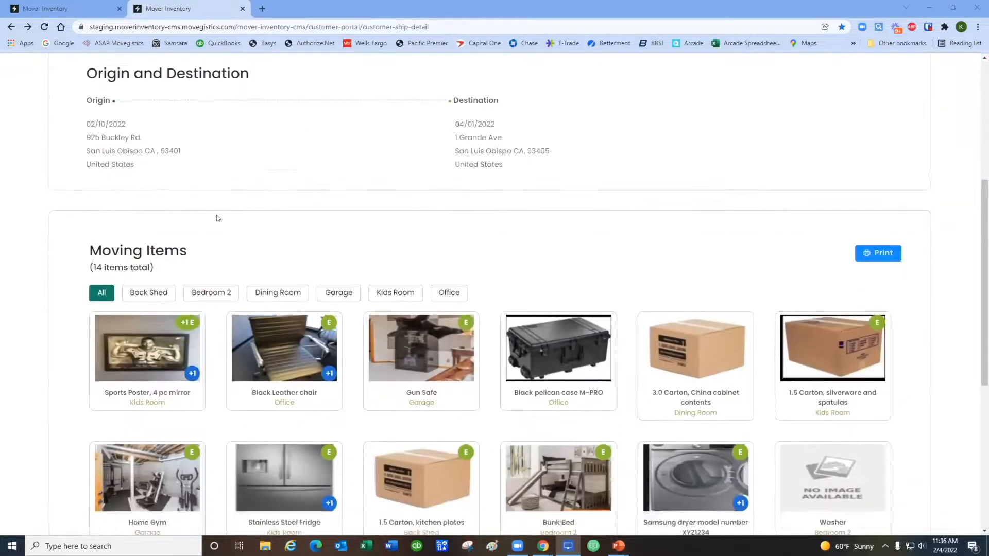
pyautogui.scroll(-2, 217, 219)
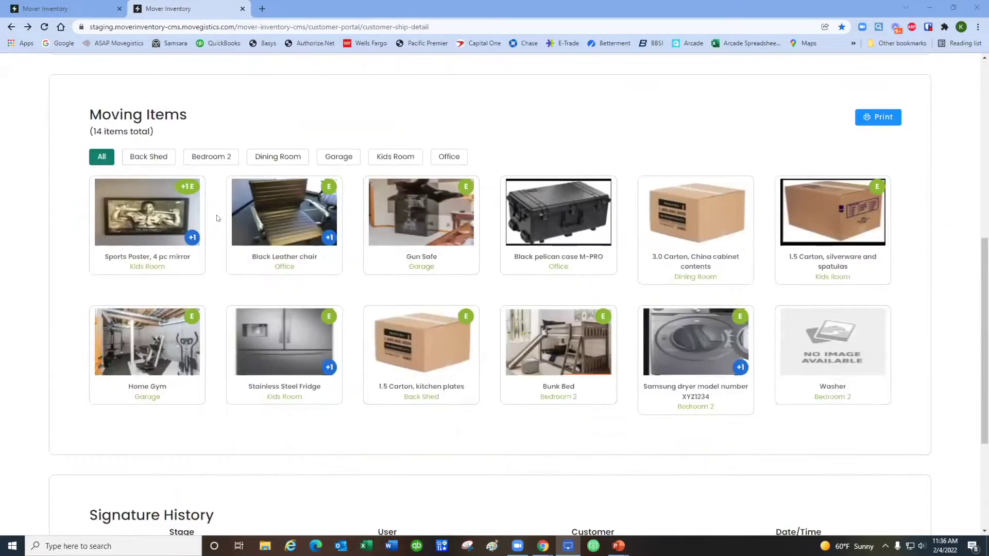
# Filter Moving Items by each room: Back Shed, Bedroom 2, Dining Room, Garage, Kids Room, Office.
pyautogui.click(155, 158)
pyautogui.click(217, 160)
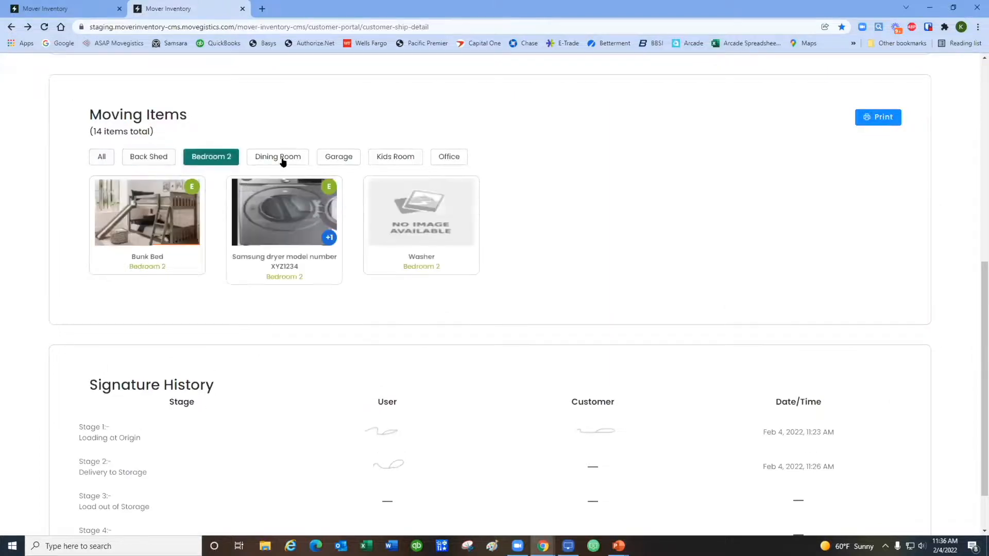
pyautogui.click(282, 160)
pyautogui.click(344, 160)
pyautogui.click(386, 159)
pyautogui.click(442, 161)
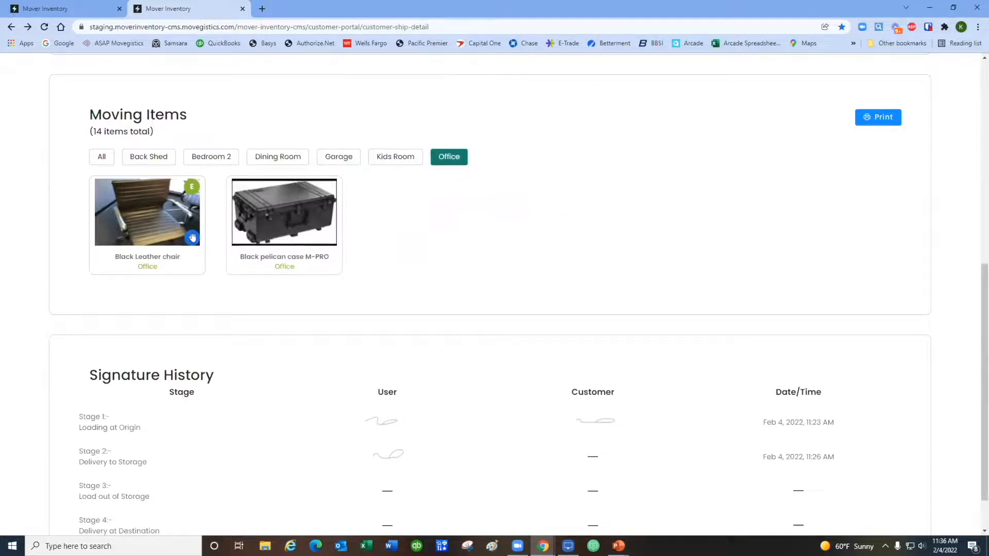
# Show the Black Leather chair's item detail page.
pyautogui.click(167, 218)
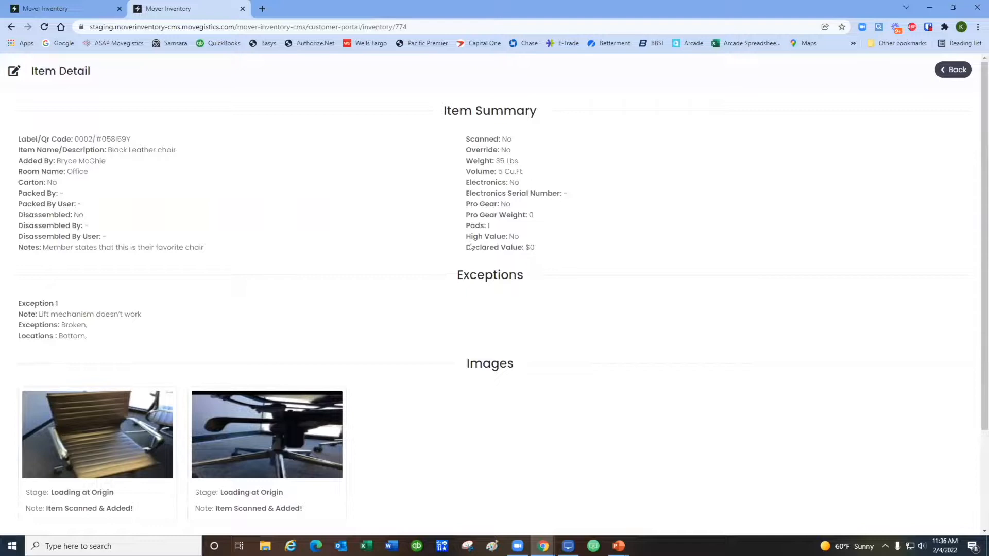
pyautogui.scroll(-2, 468, 234)
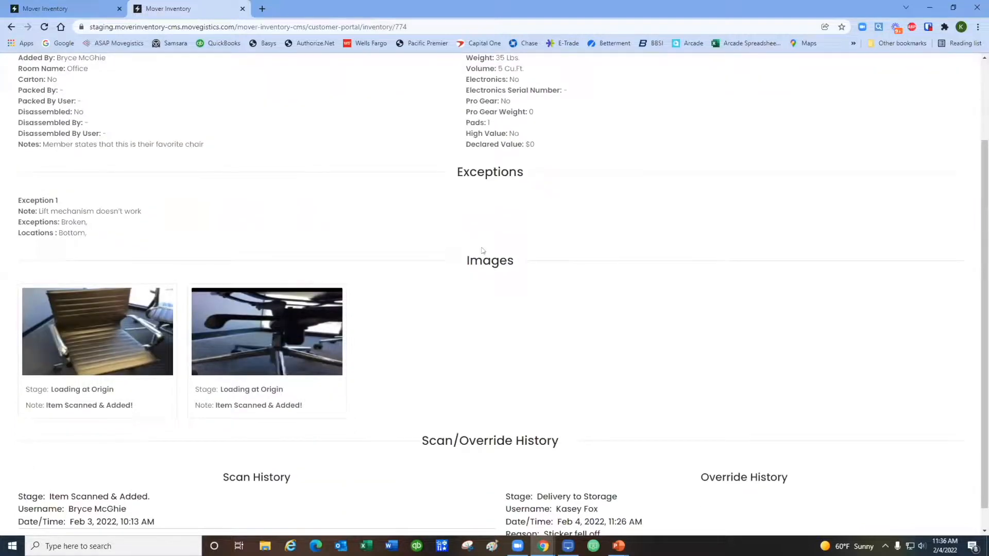
pyautogui.scroll(-1, 482, 249)
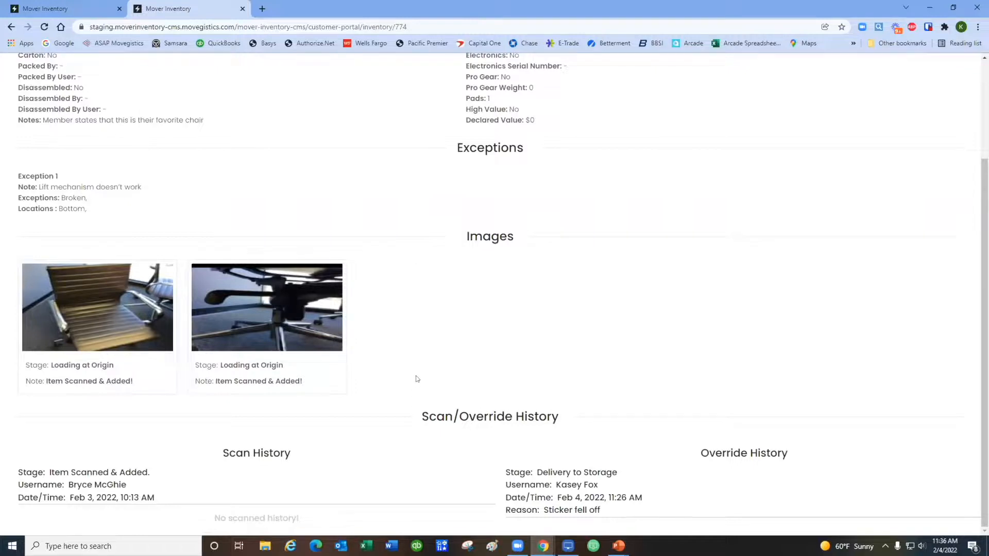
pyautogui.scroll(2, 416, 380)
# Return from Item Detail to the shipment detail page.
pyautogui.click(956, 69)
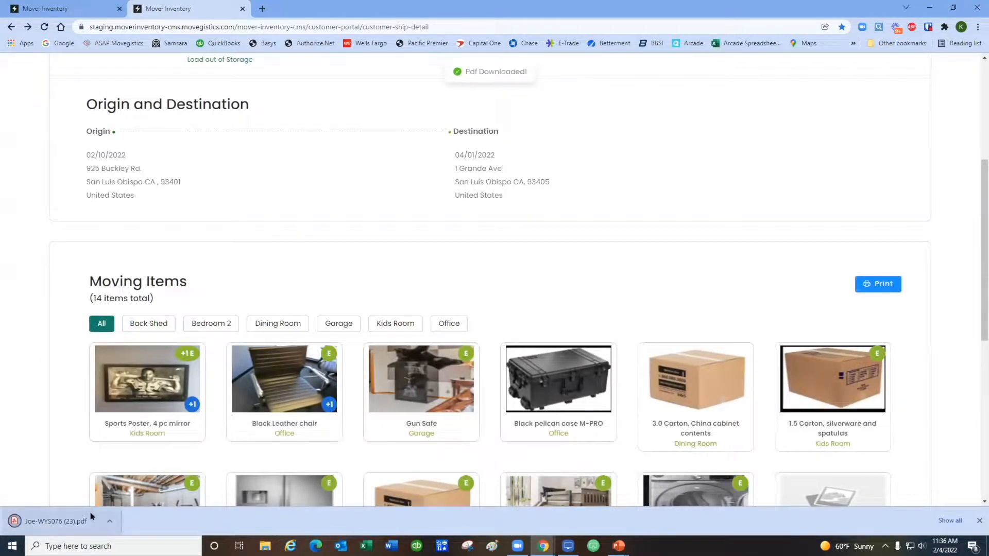
pyautogui.click(90, 516)
pyautogui.scroll(-3, 630, 338)
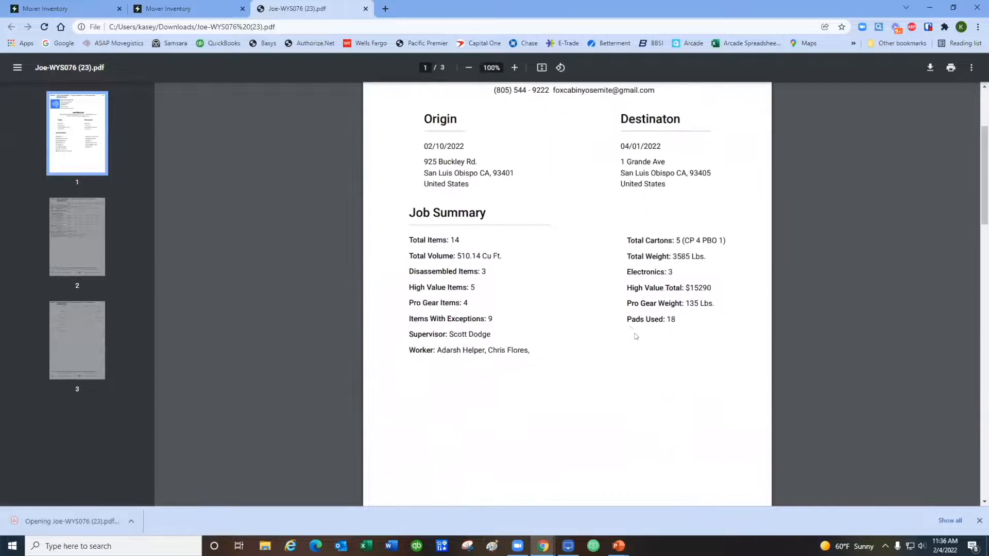
pyautogui.scroll(2, 632, 328)
pyautogui.scroll(-8, 632, 329)
pyautogui.scroll(-5, 632, 325)
pyautogui.scroll(3, 632, 324)
pyautogui.scroll(8, 632, 325)
pyautogui.scroll(1, 632, 325)
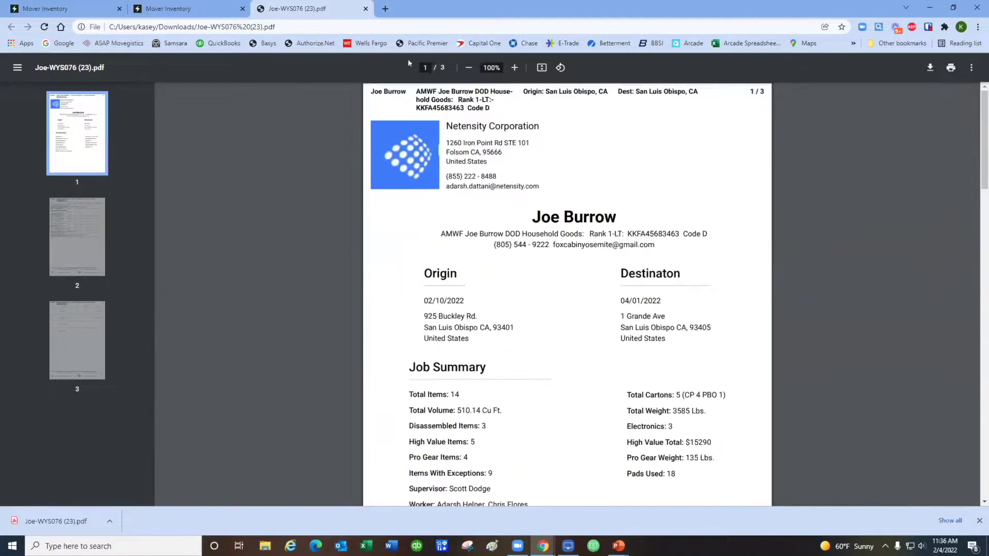
pyautogui.click(365, 9)
pyautogui.scroll(-3, 497, 303)
pyautogui.scroll(-2, 498, 302)
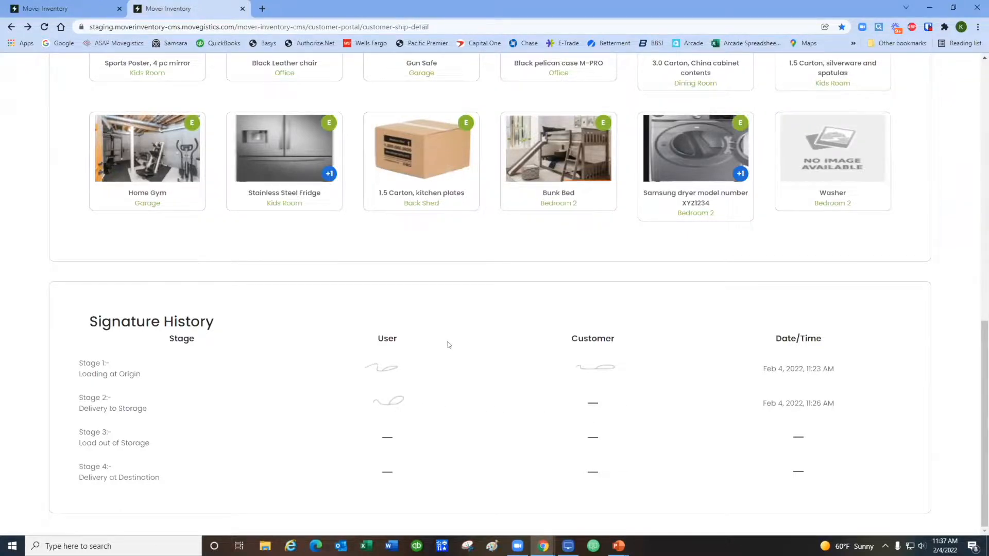
pyautogui.scroll(2, 447, 344)
pyautogui.scroll(10, 448, 344)
pyautogui.scroll(1, 448, 343)
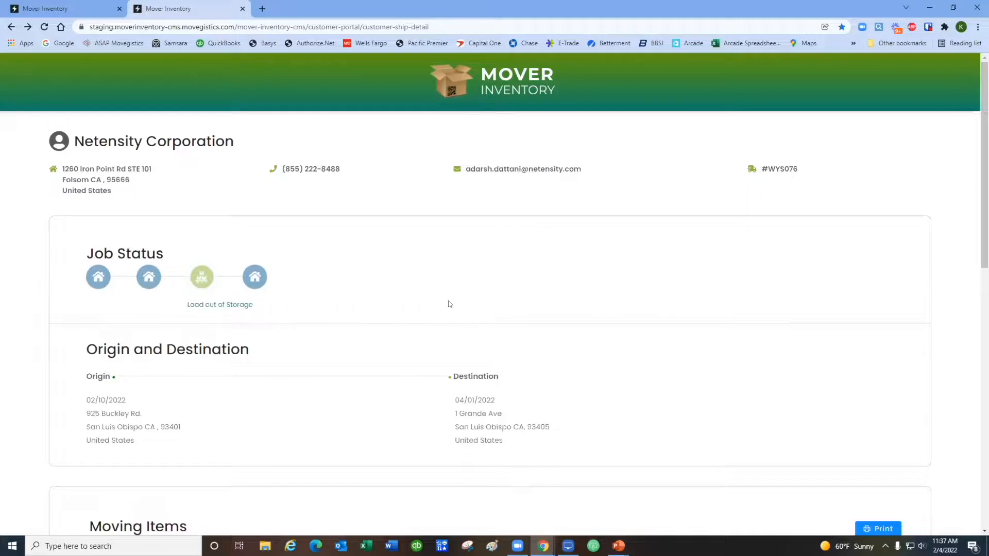
pyautogui.scroll(-1, 449, 303)
pyautogui.scroll(-3, 448, 304)
pyautogui.scroll(-2, 367, 378)
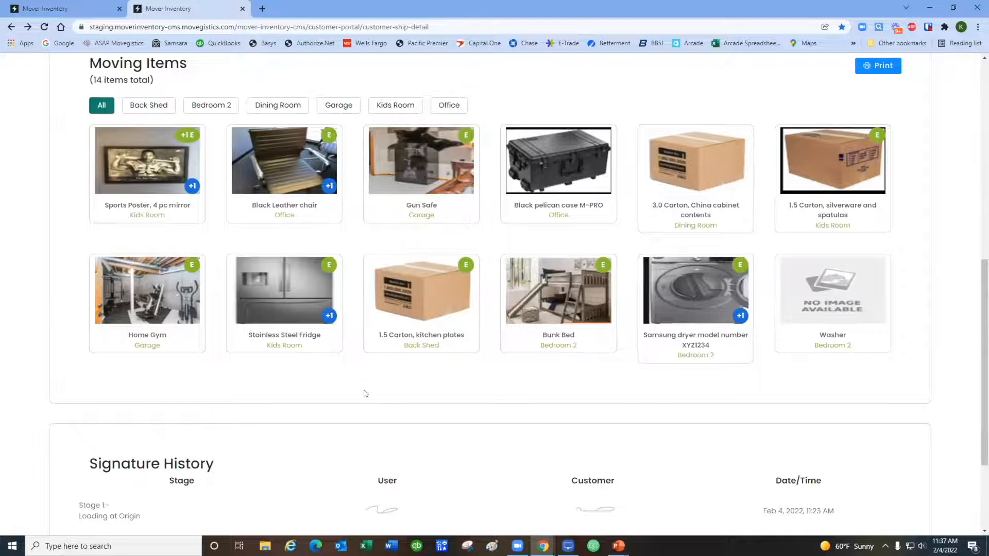
# Switch to the browser tab showing the admin CMS Dashboard.
pyautogui.click(85, 8)
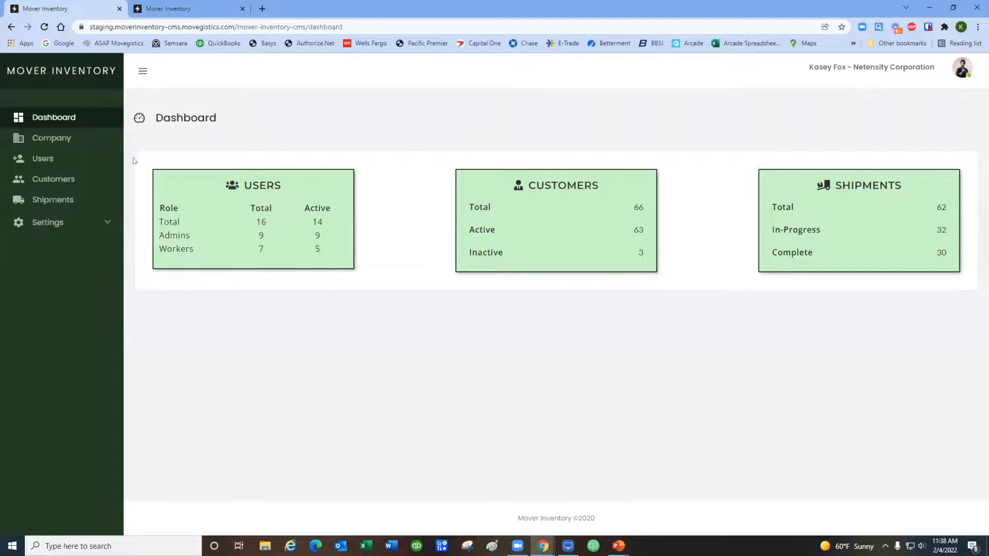
# Browse Company, Users and Customers management pages, then expand the Settings submenu.
pyautogui.click(65, 139)
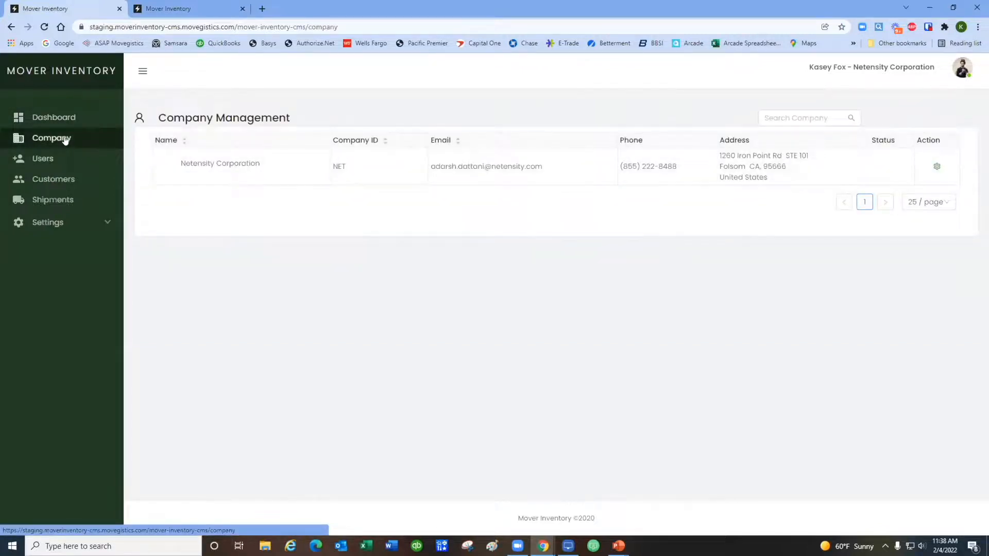
pyautogui.click(67, 159)
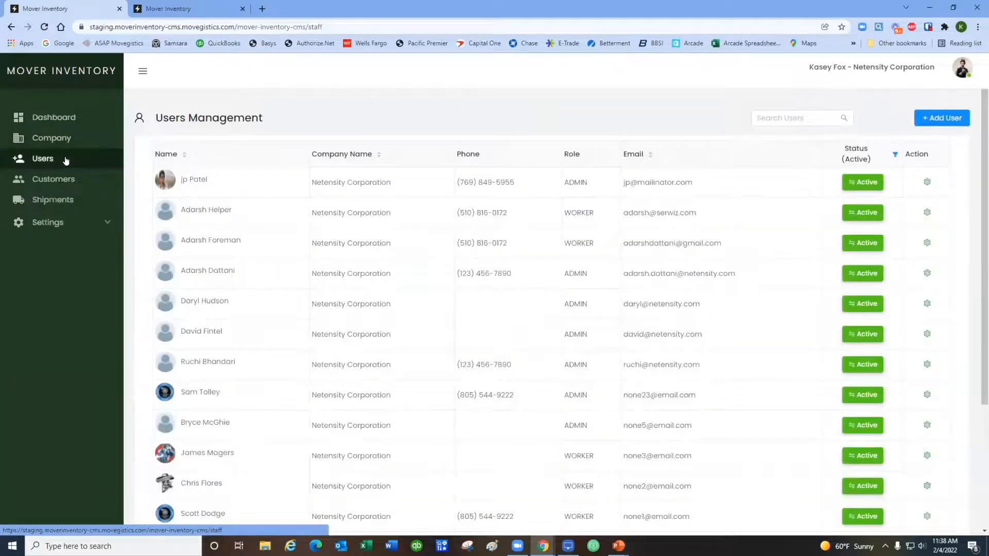
pyautogui.click(65, 180)
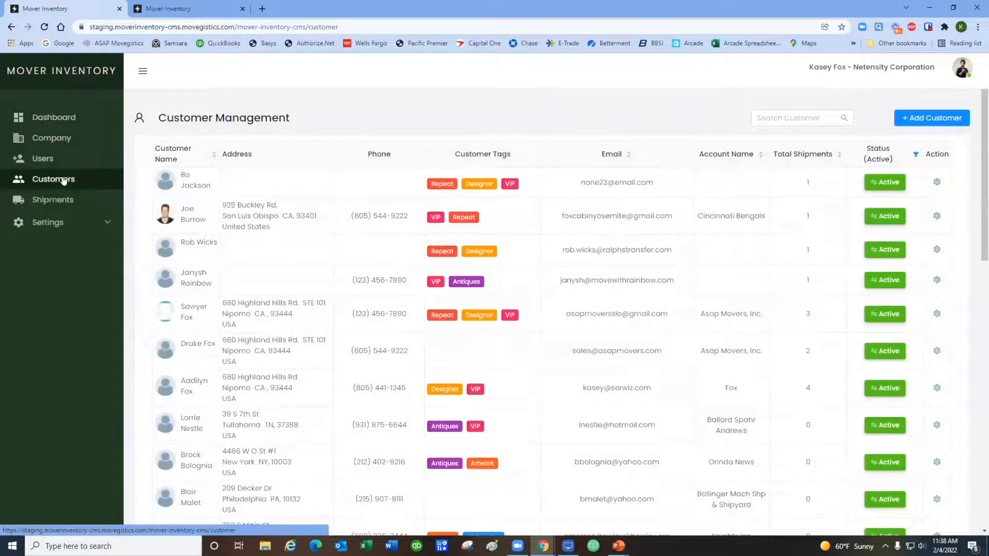
pyautogui.click(65, 223)
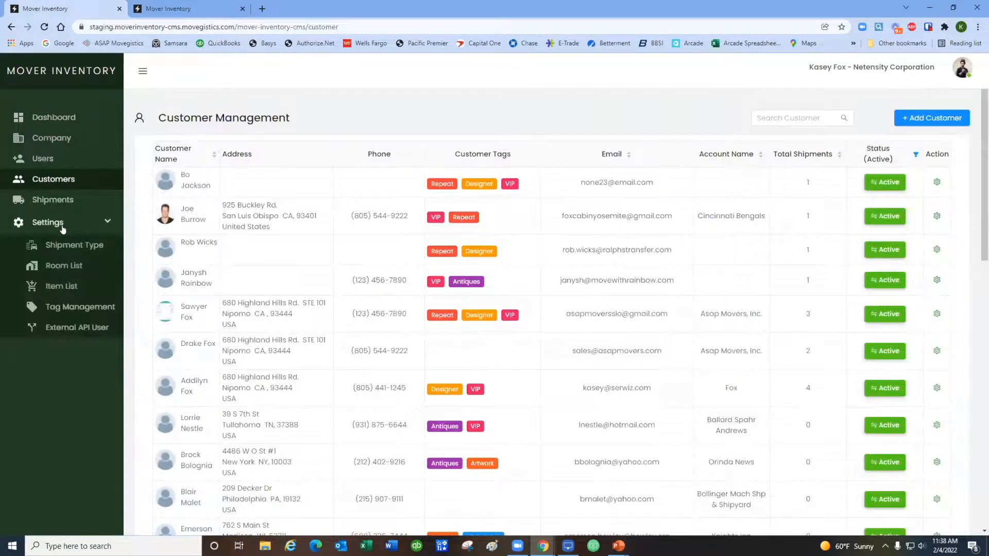
# Review the Room List, Item List and Tag Management settings pages.
pyautogui.click(60, 267)
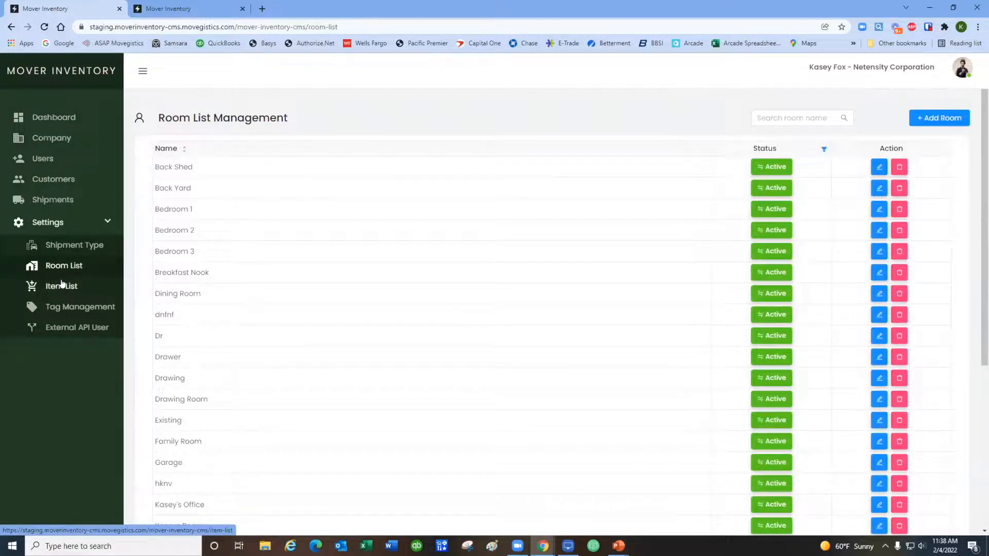
pyautogui.click(62, 285)
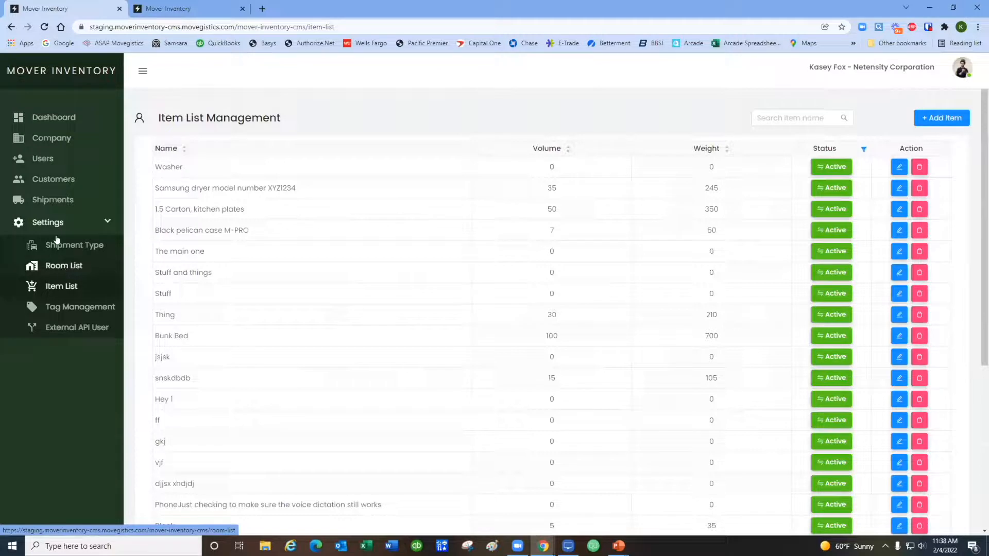
pyautogui.click(66, 305)
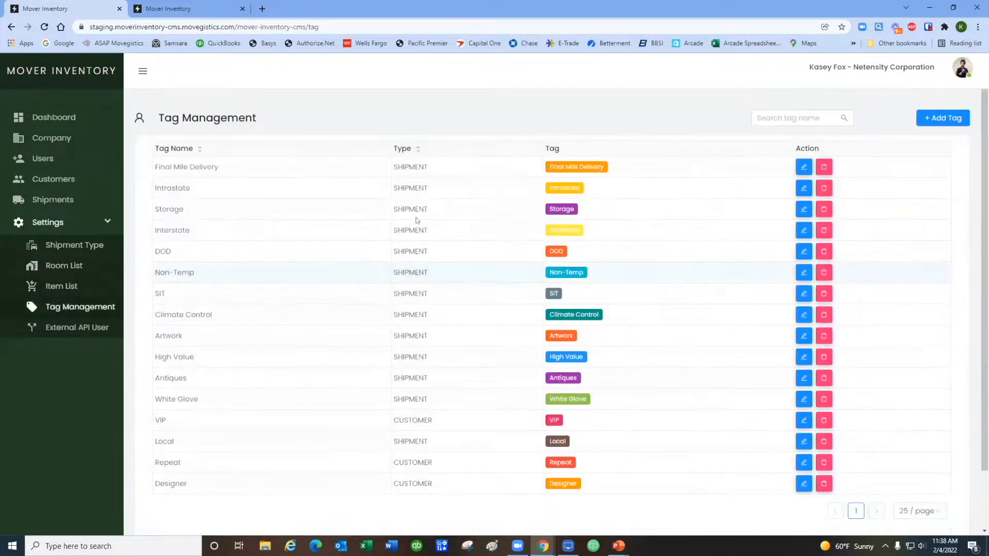
pyautogui.scroll(-2, 529, 301)
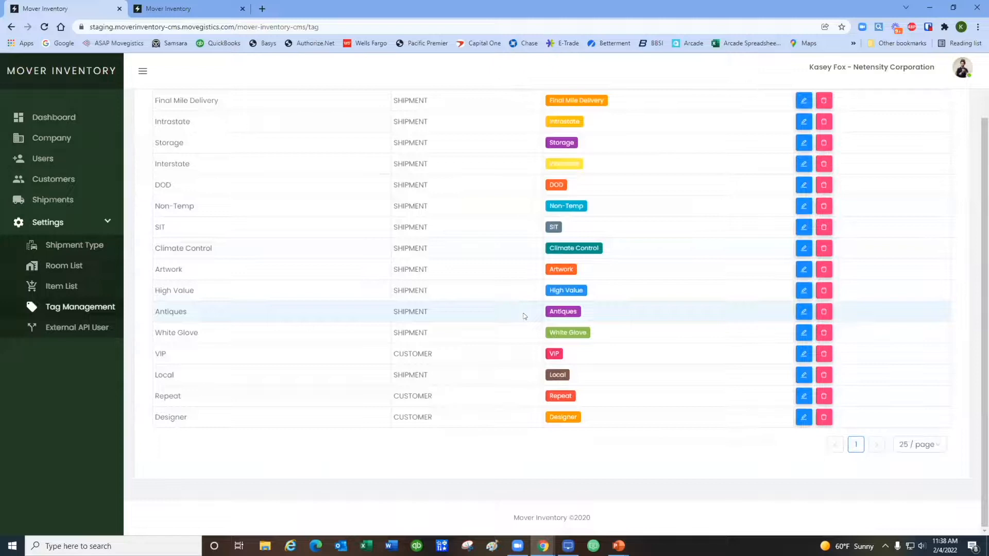
pyautogui.scroll(2, 394, 332)
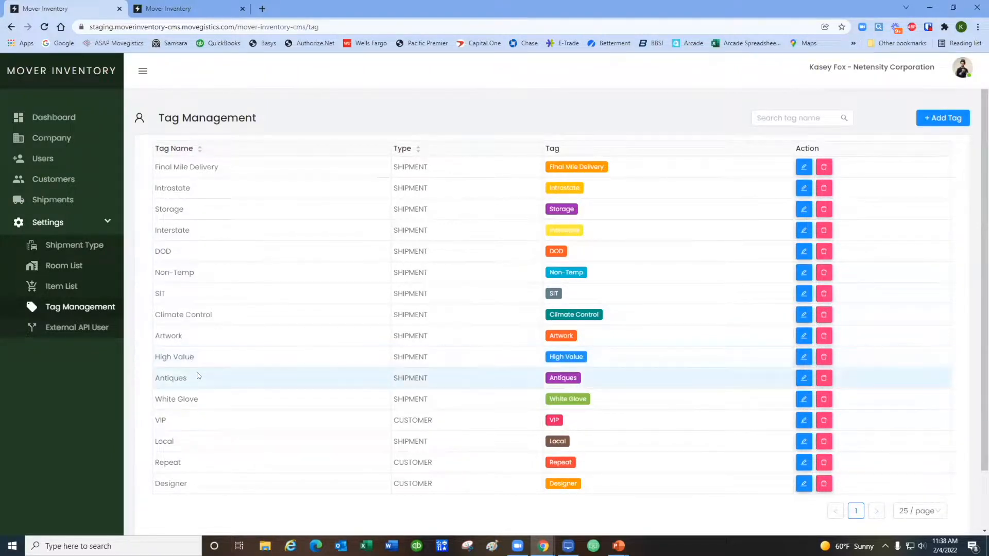
# View the blank Add Item form from the Item List and return without adding.
pyautogui.click(71, 286)
pyautogui.click(947, 118)
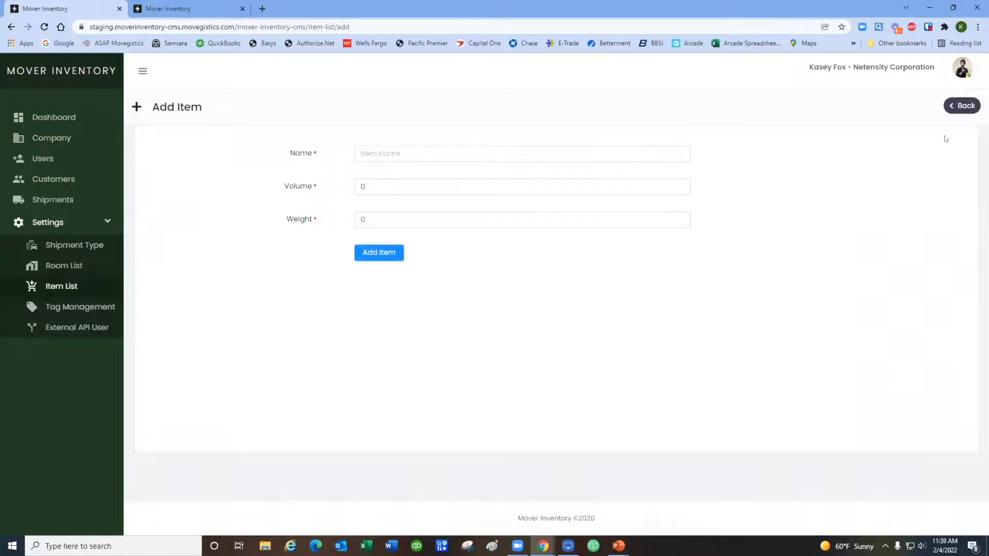
pyautogui.click(963, 106)
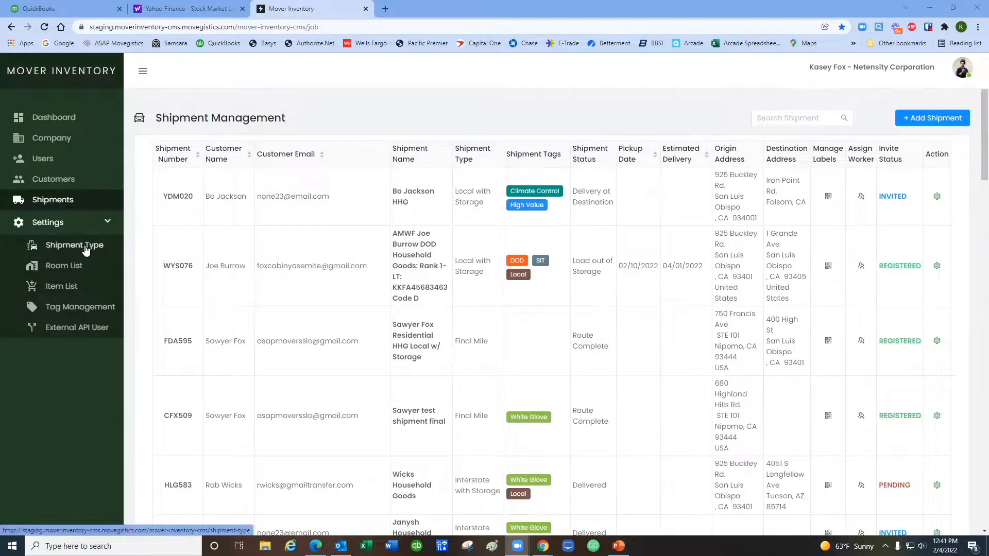
# View Storage-In-Transit's stages from the Shipment Type list and return to the list.
pyautogui.click(85, 251)
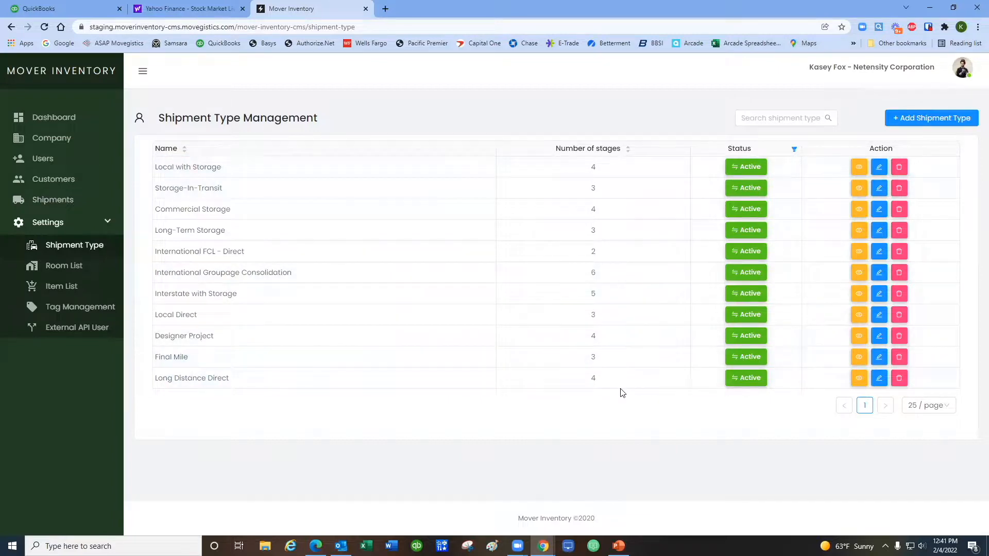
pyautogui.click(860, 188)
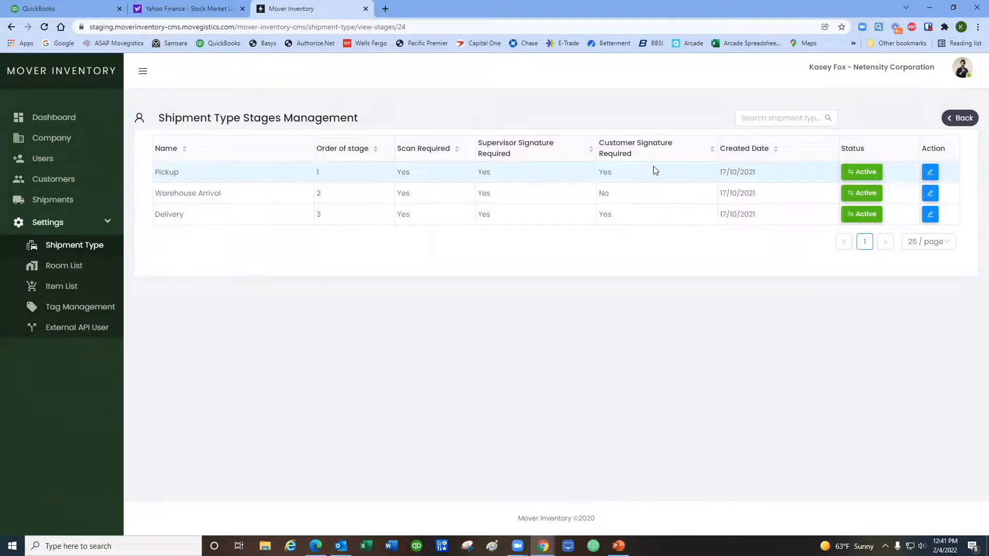
pyautogui.click(960, 117)
# Start a new shipment type 'Local with Storage' with 4 stages, Stage 1 requiring scan, supervisor and customer signatures.
pyautogui.click(942, 121)
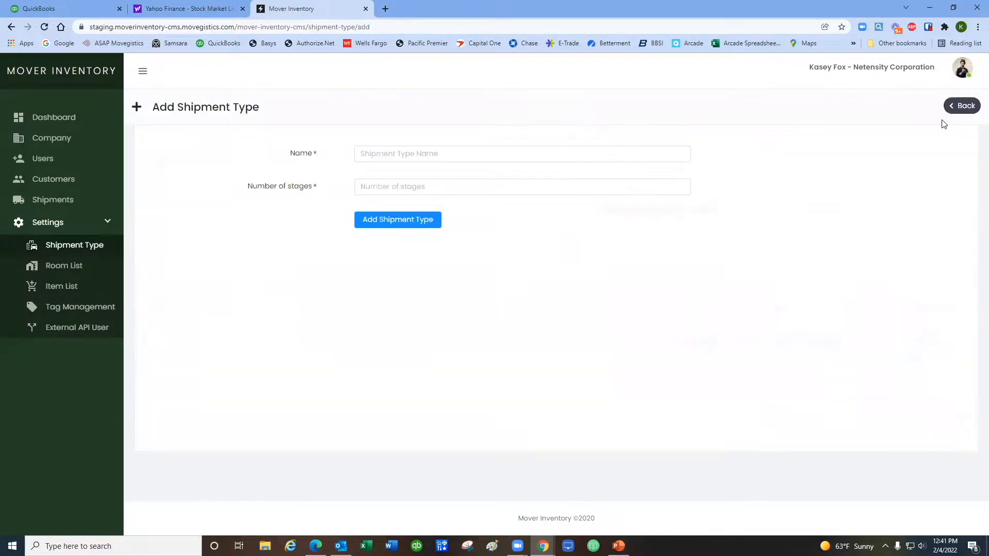
pyautogui.click(416, 157)
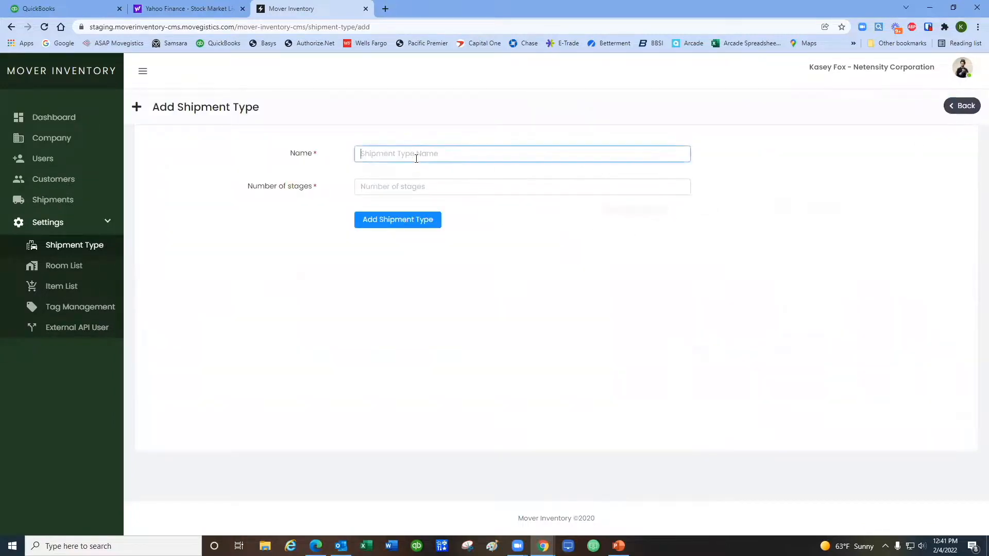
pyautogui.write('Lovc')
pyautogui.write('cal with ')
pyautogui.write('Storage')
pyautogui.click(420, 188)
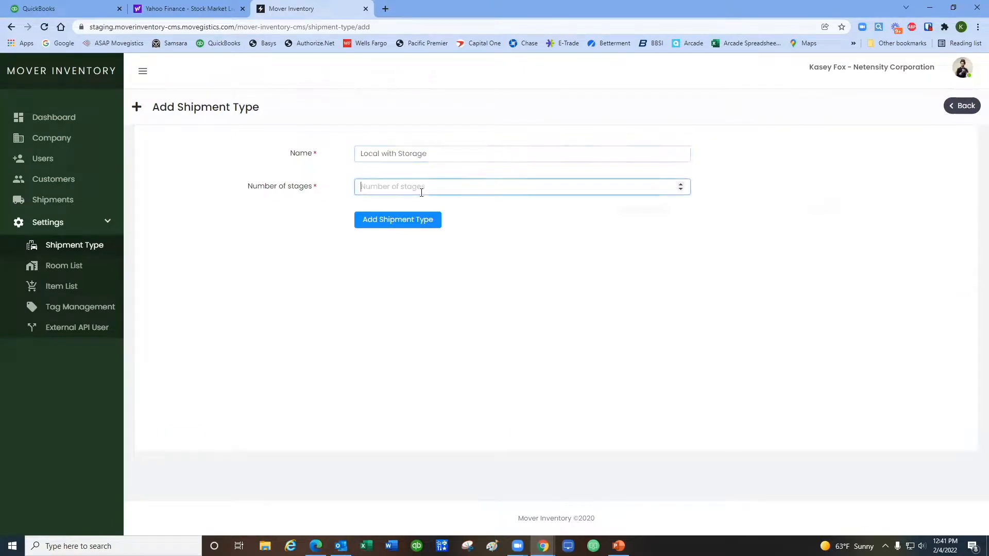
pyautogui.write('4')
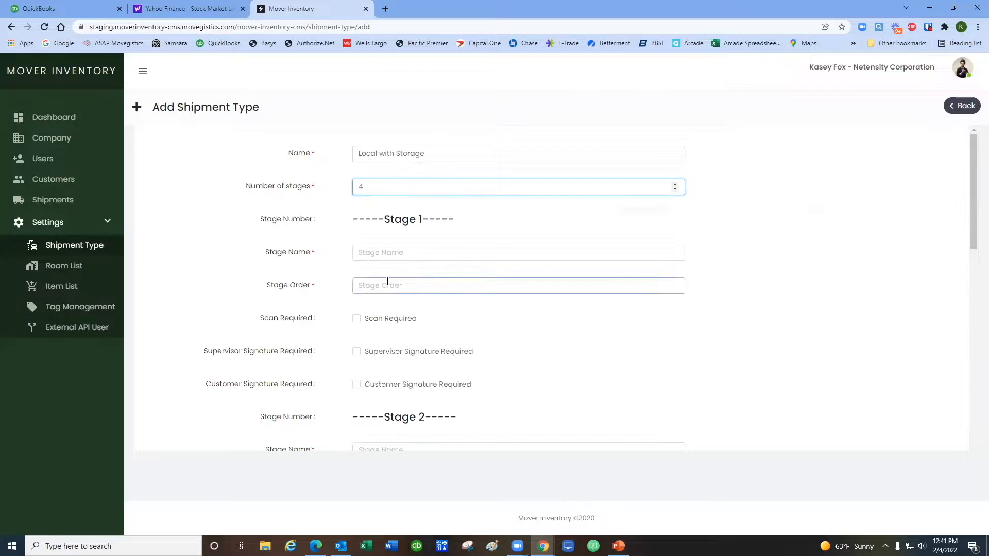
pyautogui.click(356, 318)
pyautogui.click(357, 351)
pyautogui.click(356, 384)
pyautogui.scroll(-2, 533, 356)
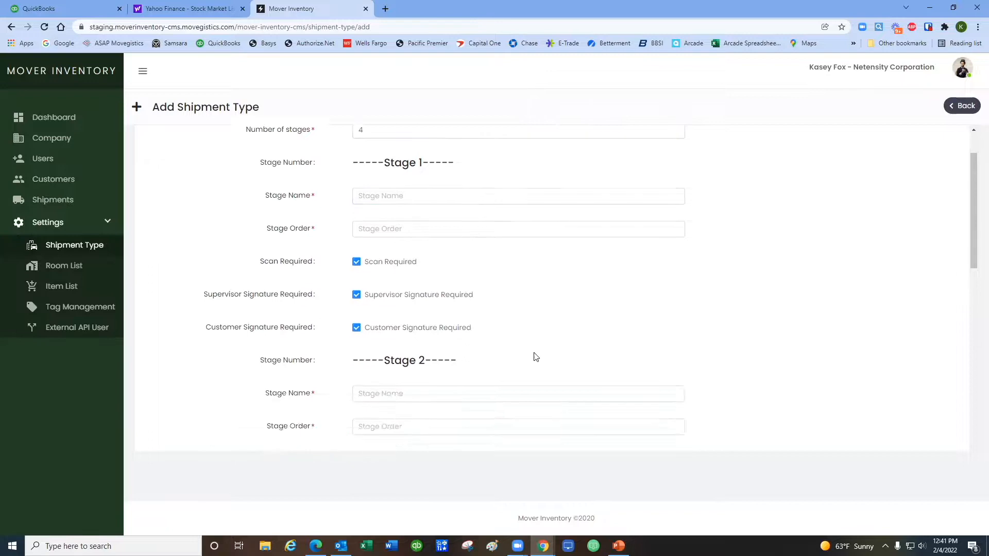
pyautogui.scroll(-3, 466, 355)
pyautogui.scroll(-2, 407, 255)
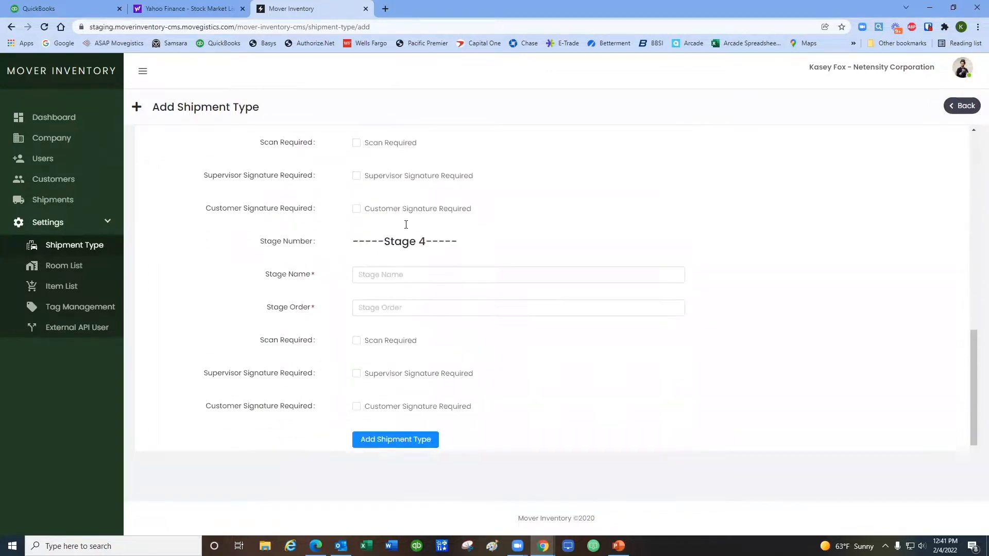
pyautogui.scroll(-2, 407, 243)
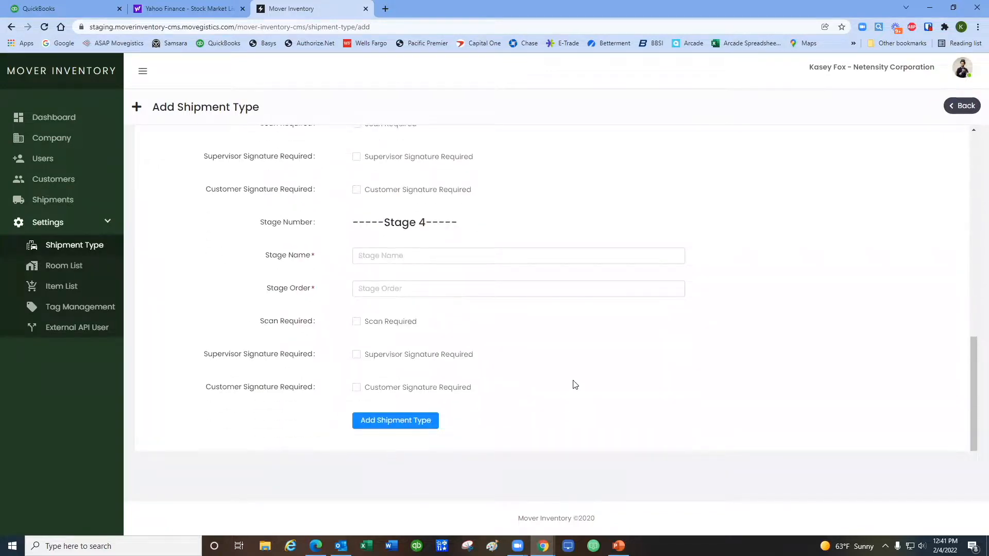
pyautogui.scroll(2, 620, 372)
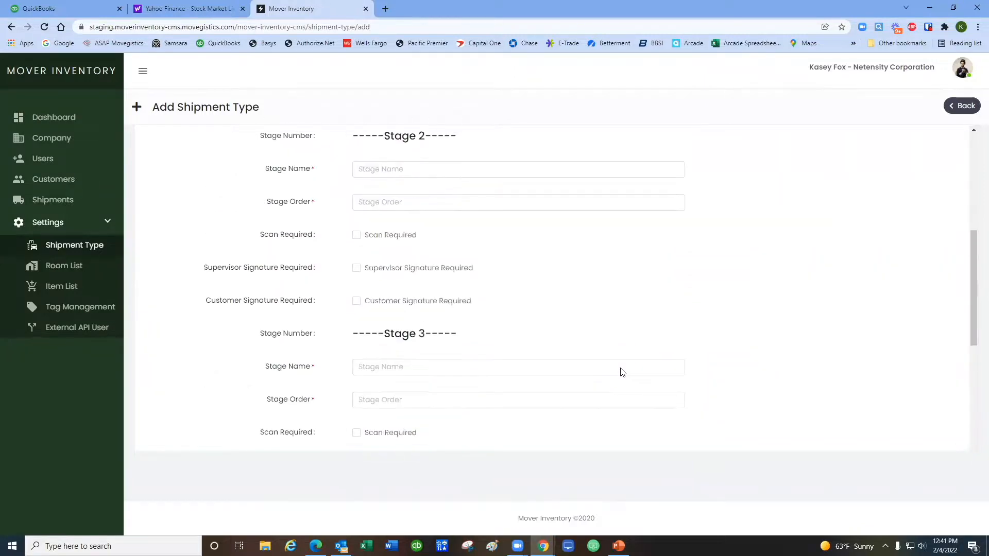
pyautogui.scroll(5, 620, 367)
pyautogui.scroll(2, 620, 368)
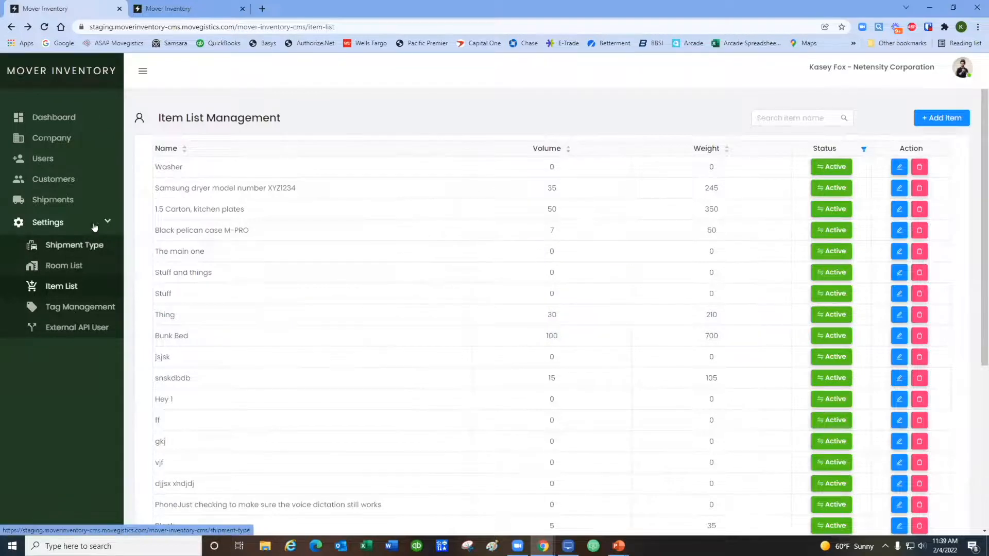
pyautogui.click(58, 201)
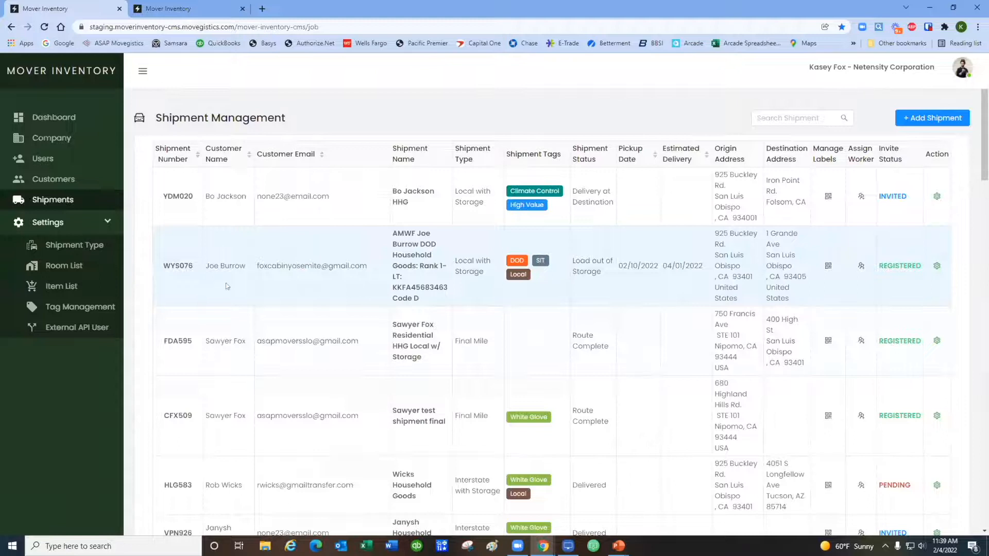
# Open Label Management for shipment WYS076 and view the item linked to label 0005.
pyautogui.click(828, 266)
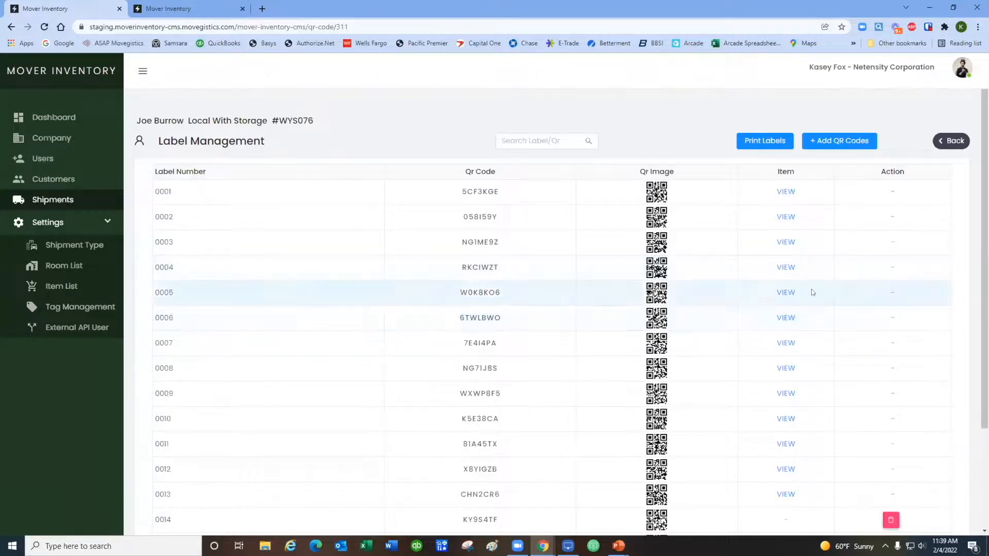
pyautogui.scroll(-1, 812, 289)
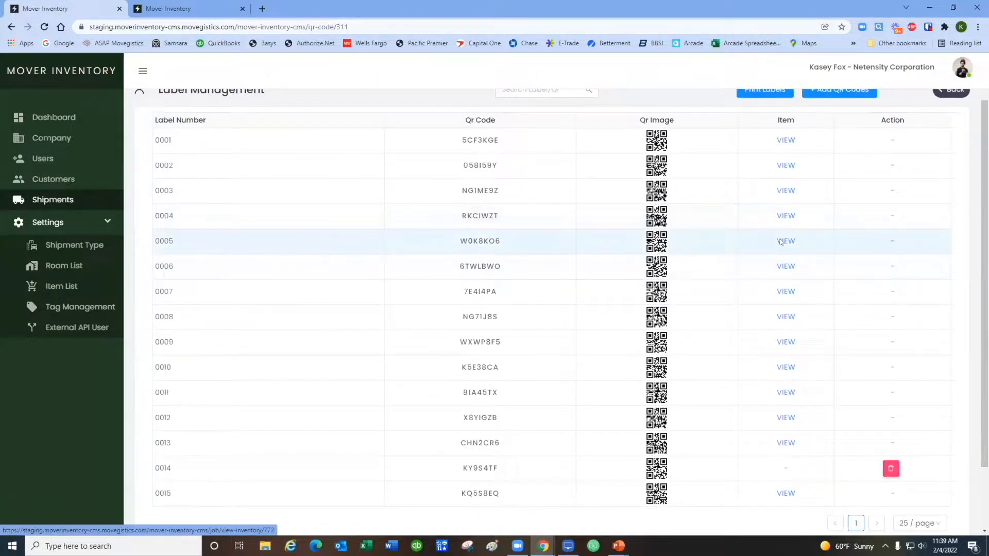
pyautogui.click(780, 244)
pyautogui.scroll(-2, 494, 327)
pyautogui.scroll(-2, 497, 335)
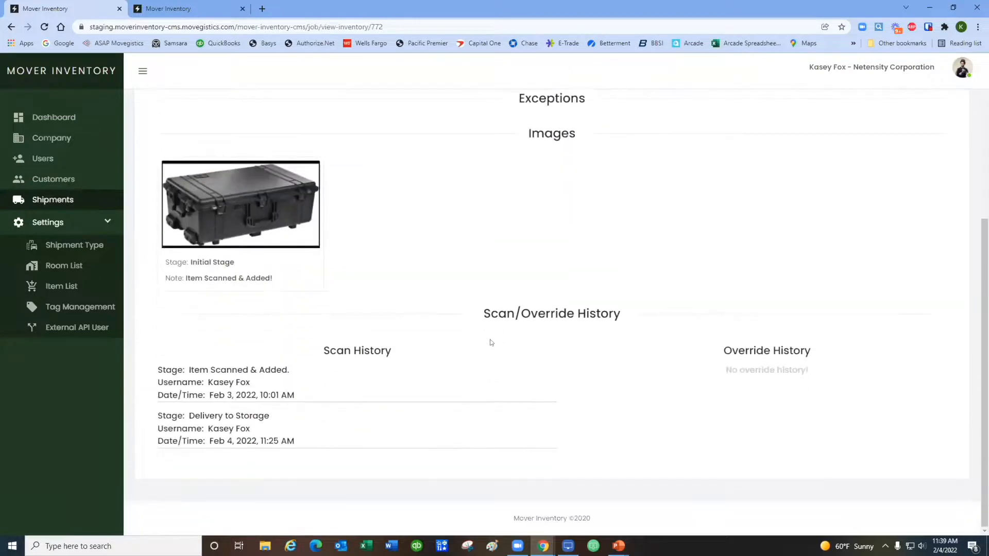
pyautogui.scroll(3, 695, 263)
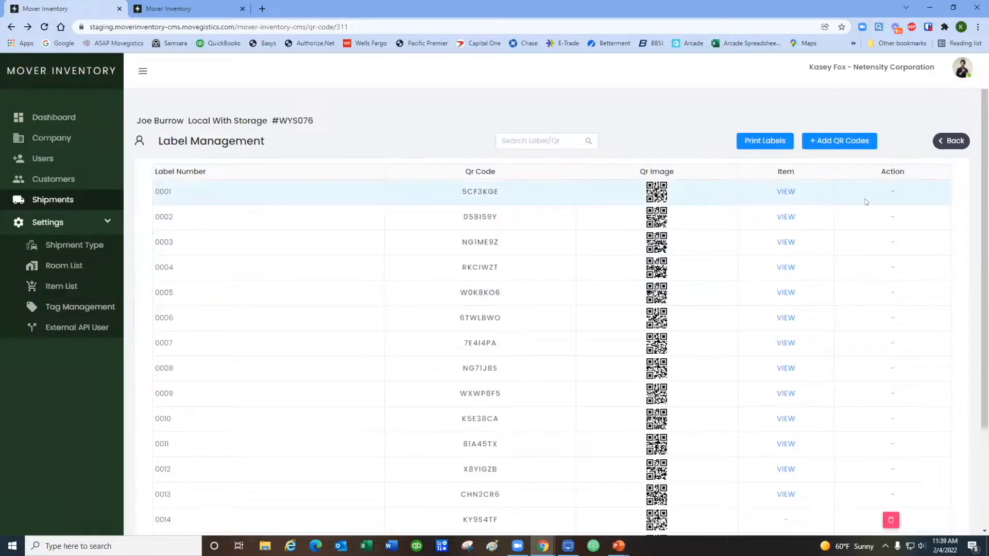
pyautogui.scroll(-3, 866, 202)
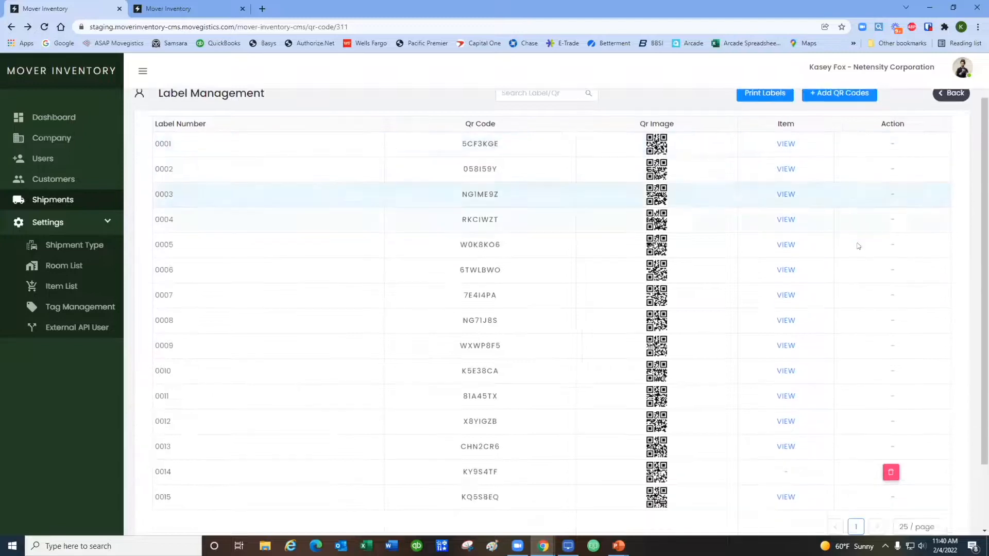
pyautogui.scroll(3, 857, 246)
pyautogui.scroll(-3, 858, 245)
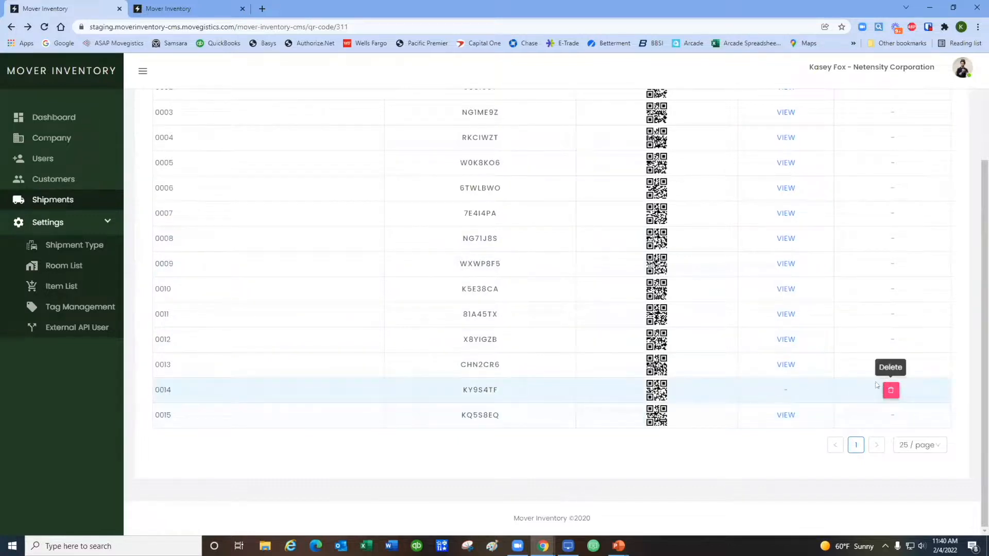
pyautogui.scroll(2, 745, 385)
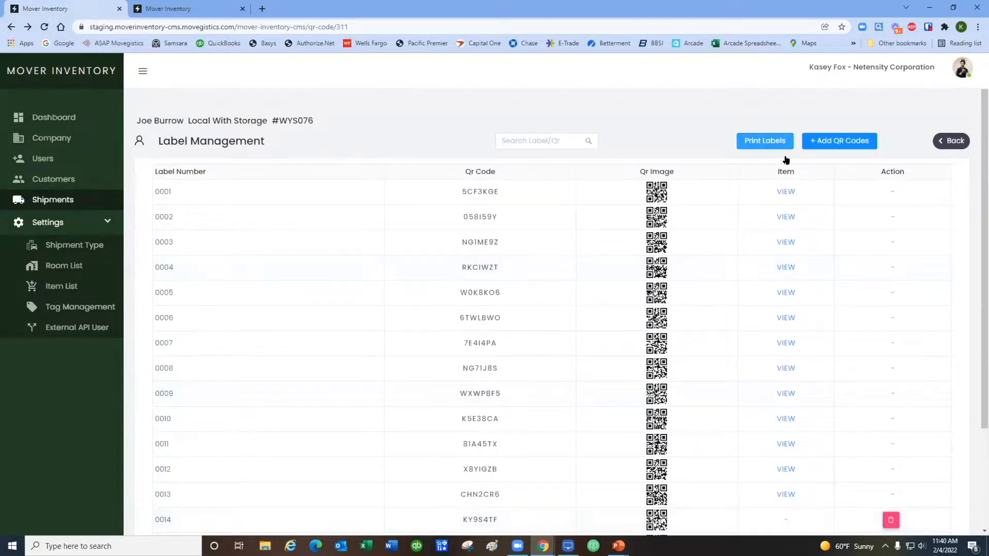
# Preview label display options for origin address, company phone, job number and title.
pyautogui.click(754, 147)
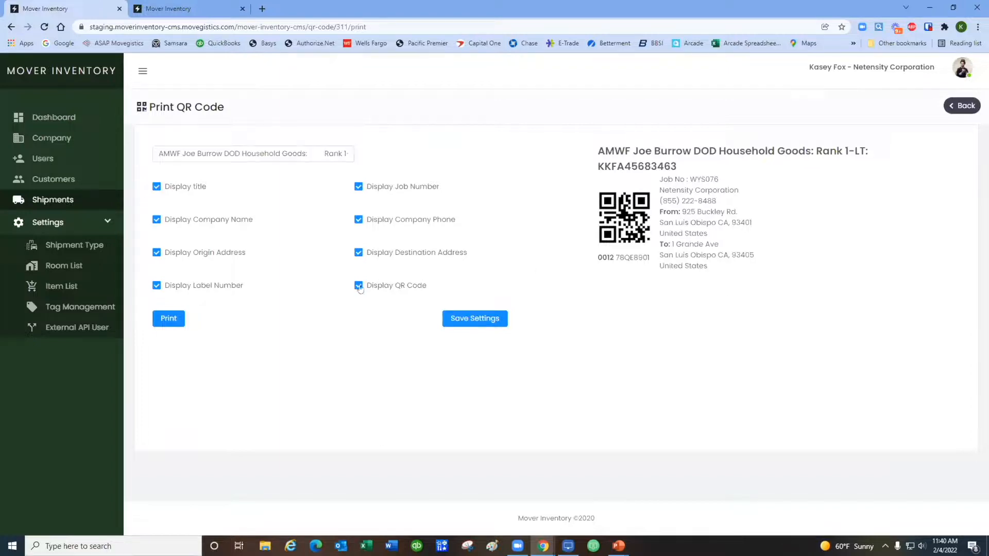
pyautogui.click(157, 253)
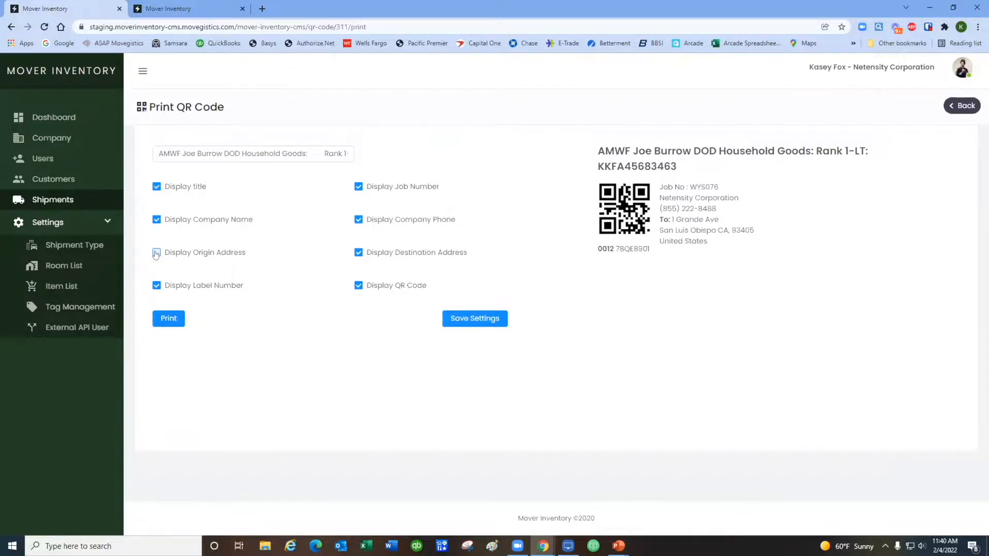
pyautogui.click(157, 253)
pyautogui.click(360, 220)
pyautogui.click(359, 187)
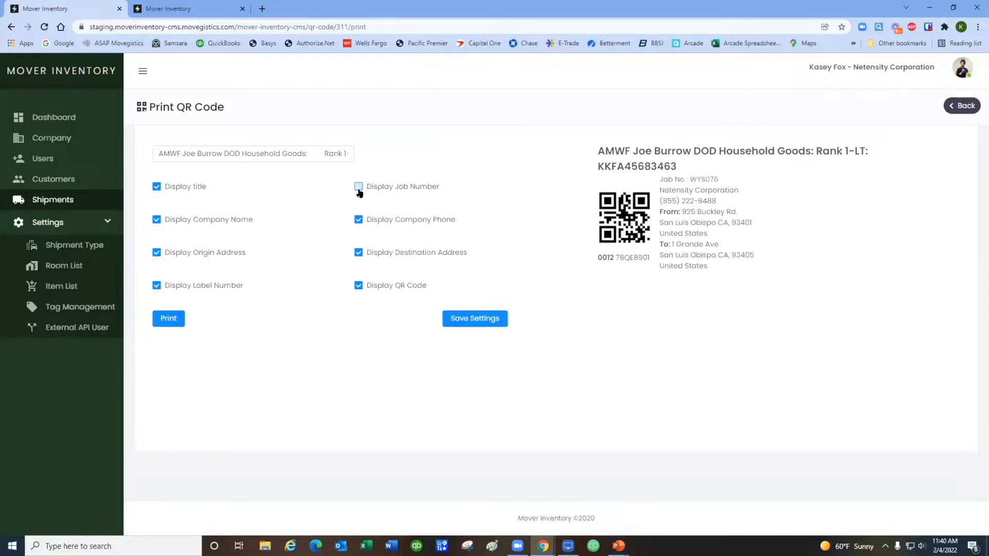
pyautogui.click(314, 152)
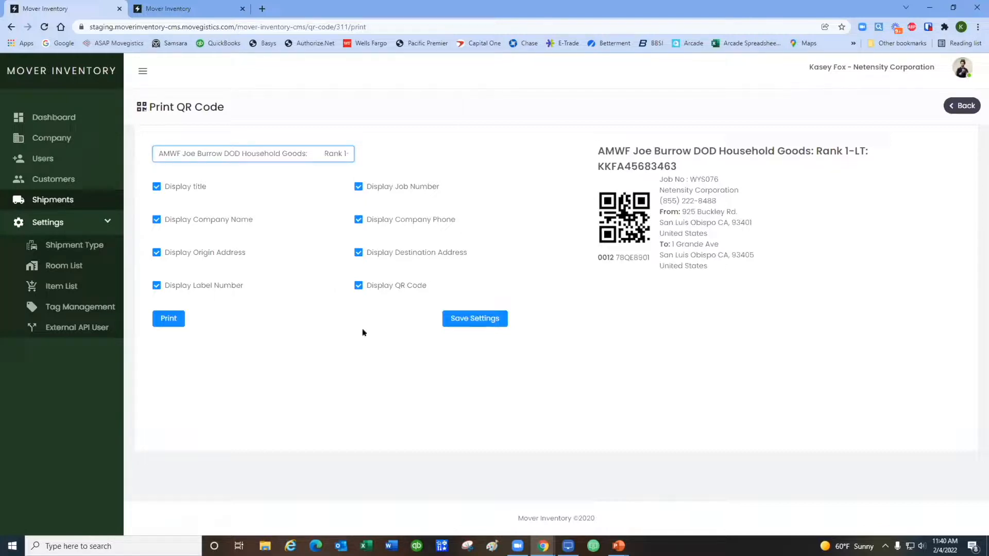
# Save the label display settings and generate the QR code label PDF.
pyautogui.click(486, 321)
pyautogui.click(171, 319)
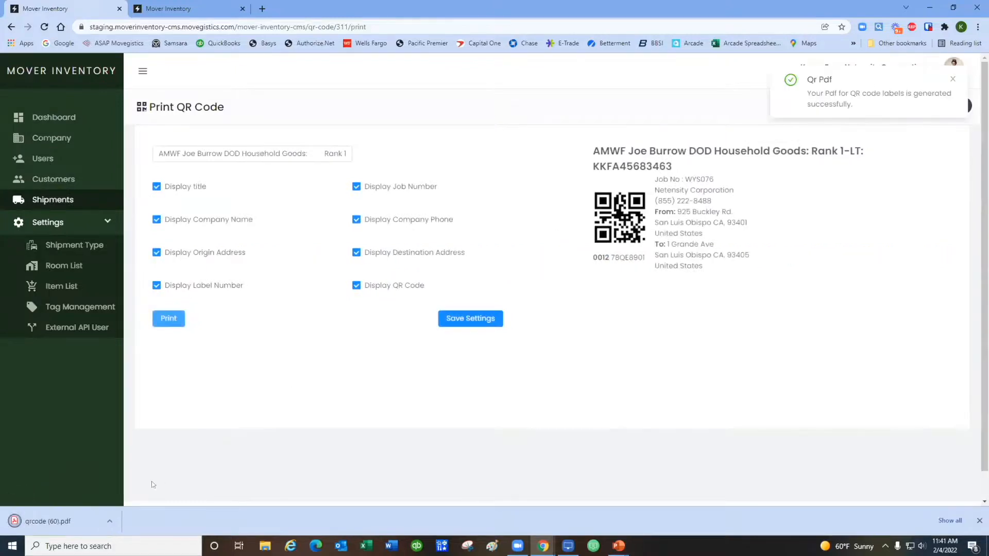
# Open the downloaded qrcode (60).pdf in Chrome's PDF viewer.
pyautogui.click(94, 522)
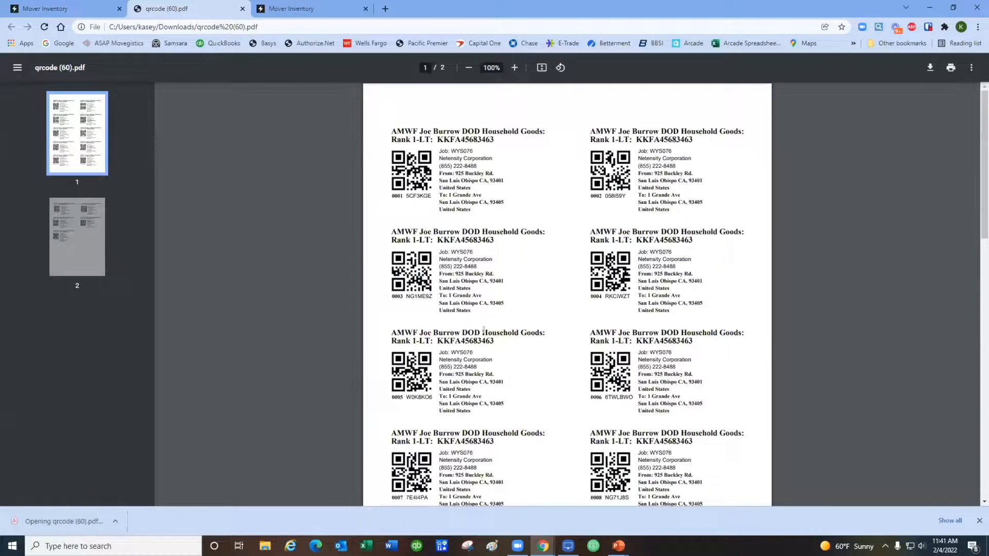
pyautogui.scroll(-1, 562, 327)
pyautogui.scroll(-1, 563, 326)
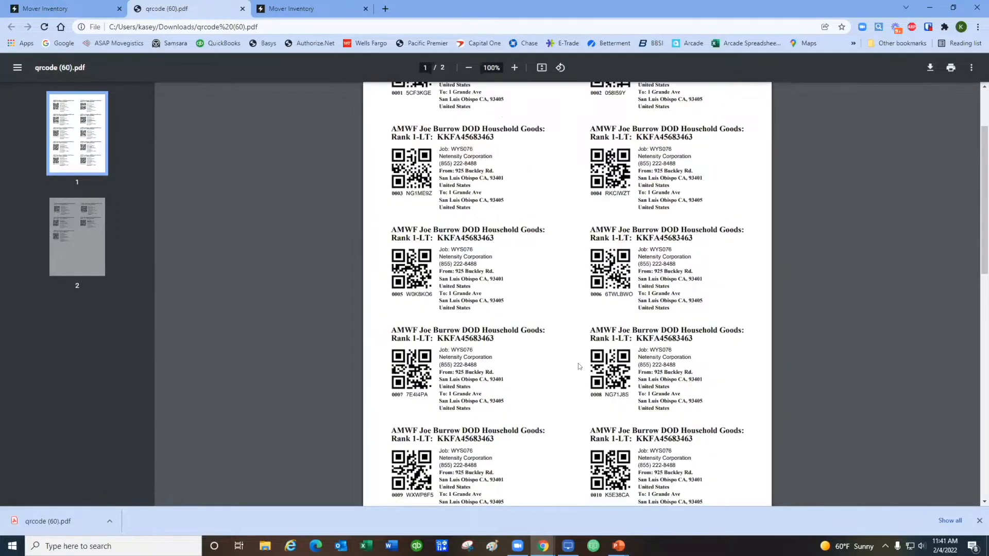
pyautogui.scroll(-1, 578, 366)
pyautogui.scroll(-1, 578, 365)
pyautogui.scroll(-2, 578, 365)
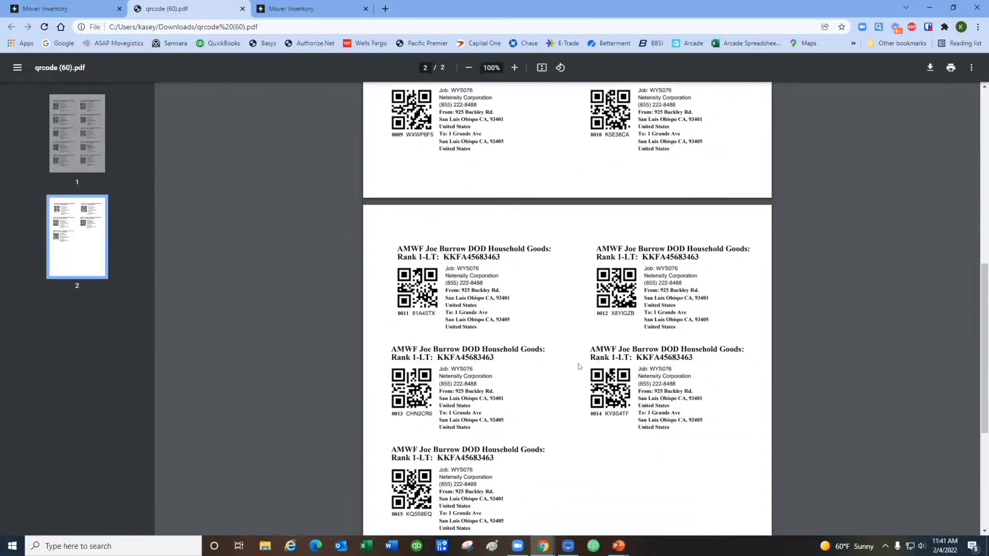
pyautogui.scroll(-2, 578, 366)
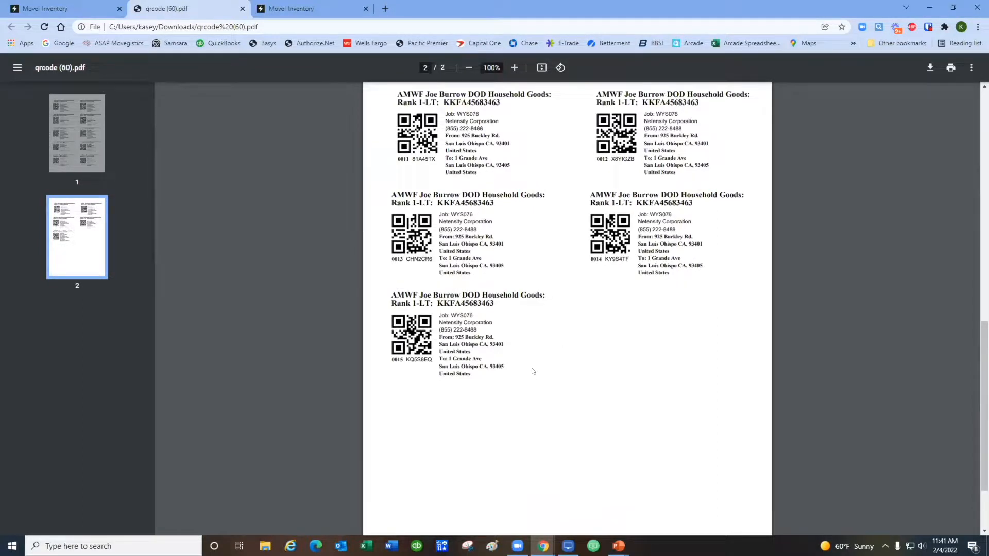
pyautogui.scroll(1, 531, 372)
pyautogui.scroll(5, 531, 372)
pyautogui.scroll(2, 531, 371)
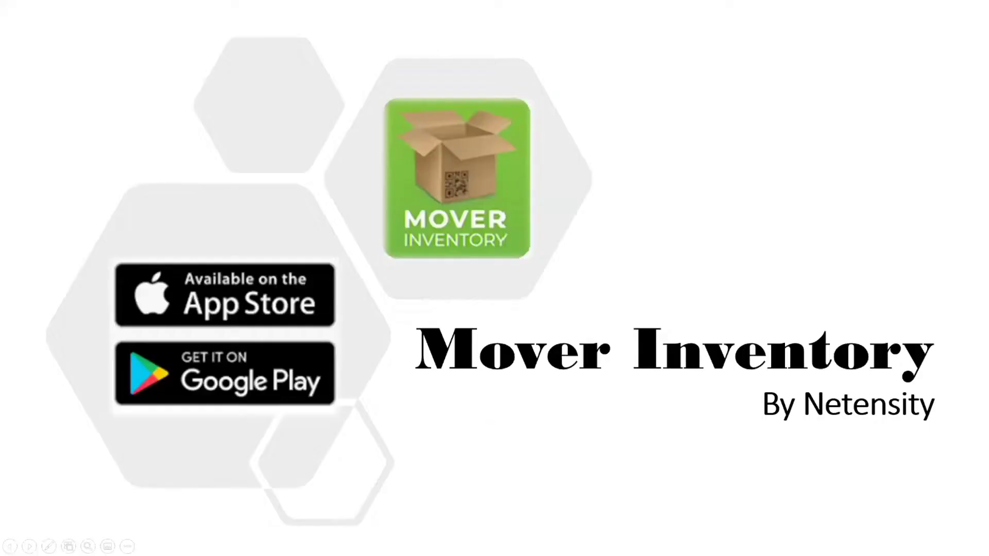
# Advance the presentation slideshow to the next slide.
pyautogui.press('Right')
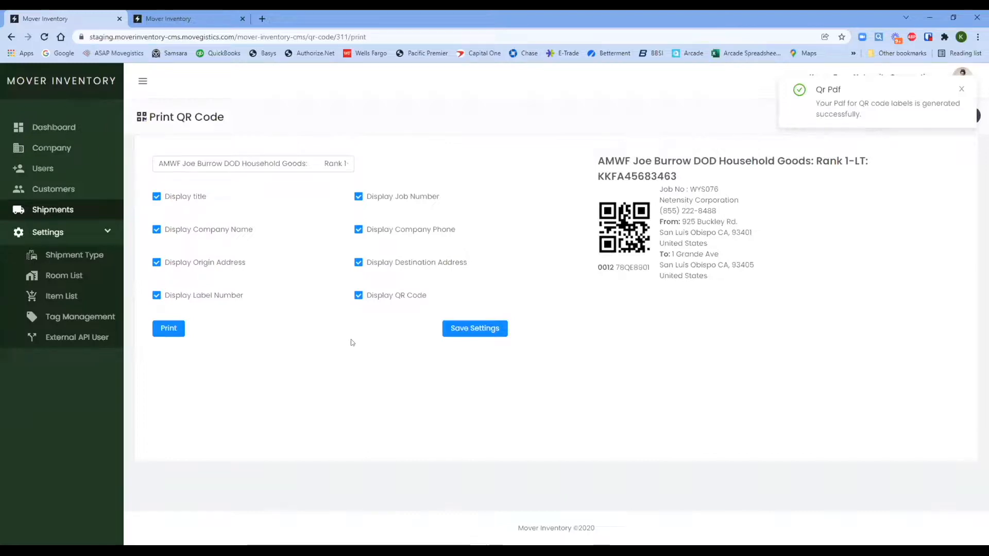
# Add five more QR code labels to shipment WYS076 from Label Management.
pyautogui.click(961, 89)
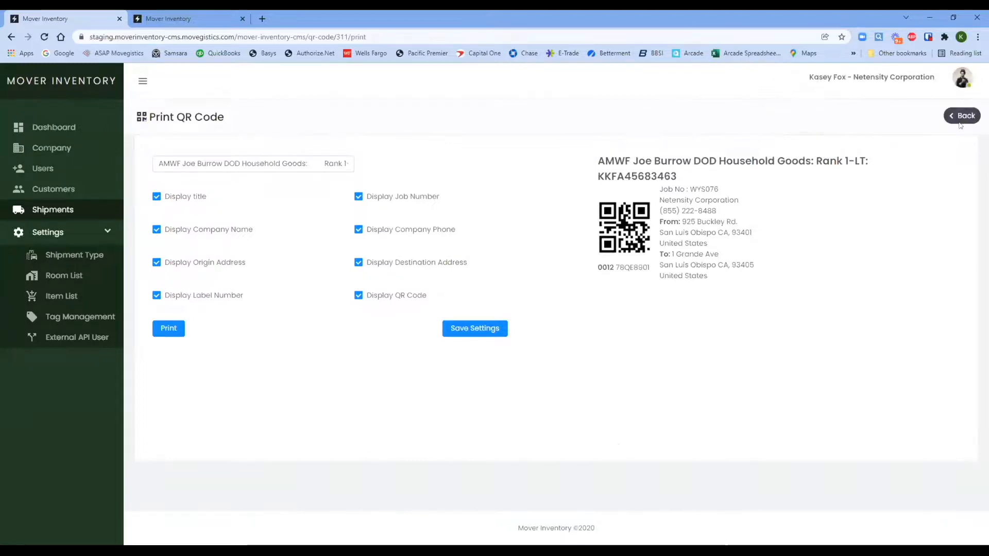
pyautogui.click(958, 116)
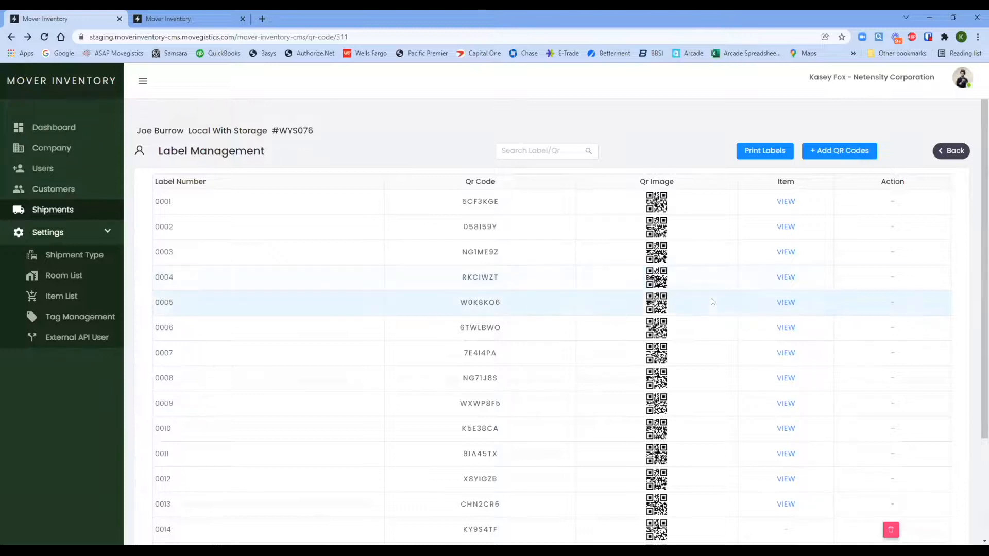
pyautogui.scroll(-2, 744, 309)
pyautogui.scroll(2, 744, 309)
pyautogui.click(839, 151)
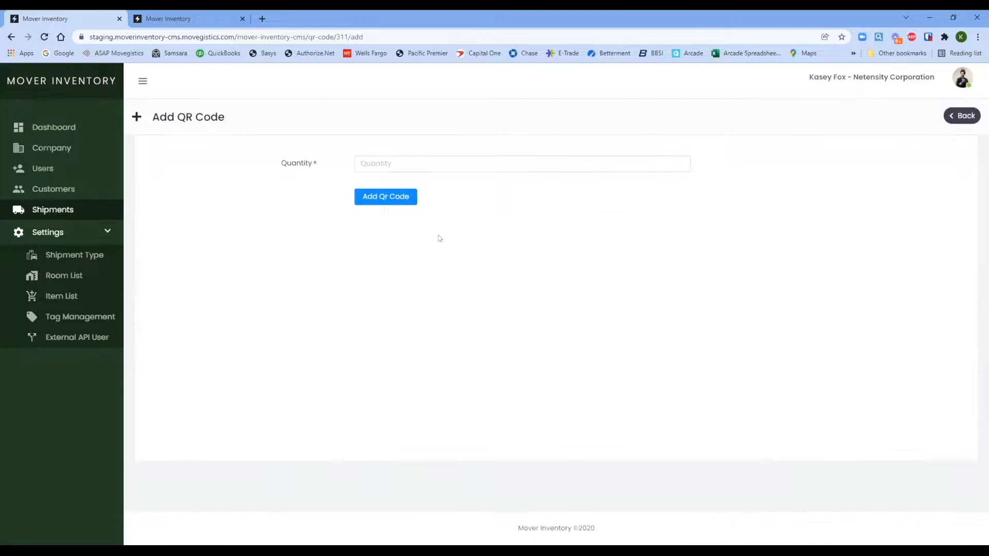
pyautogui.click(400, 160)
pyautogui.write('5')
pyautogui.click(390, 197)
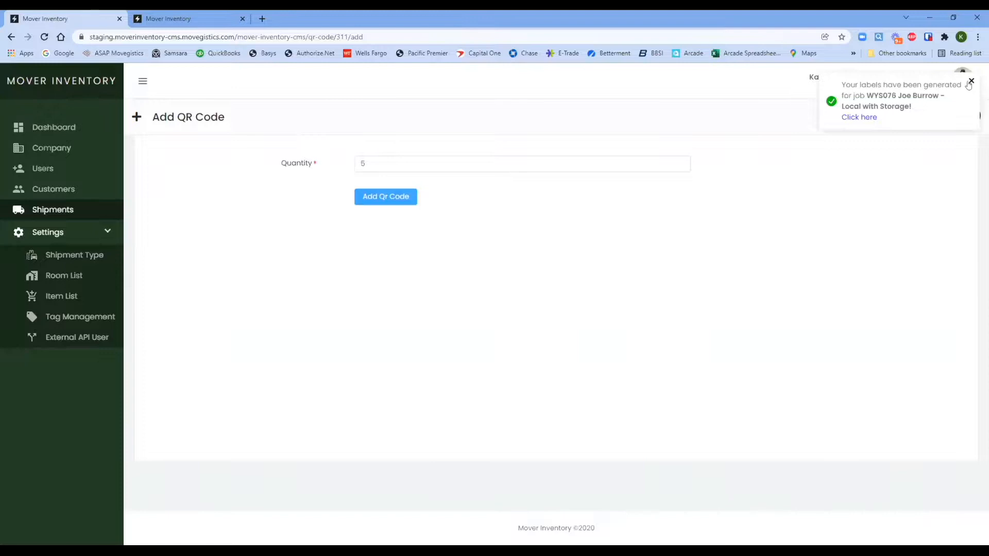
# Show the WYS076 label list at 50 labels per page.
pyautogui.click(865, 121)
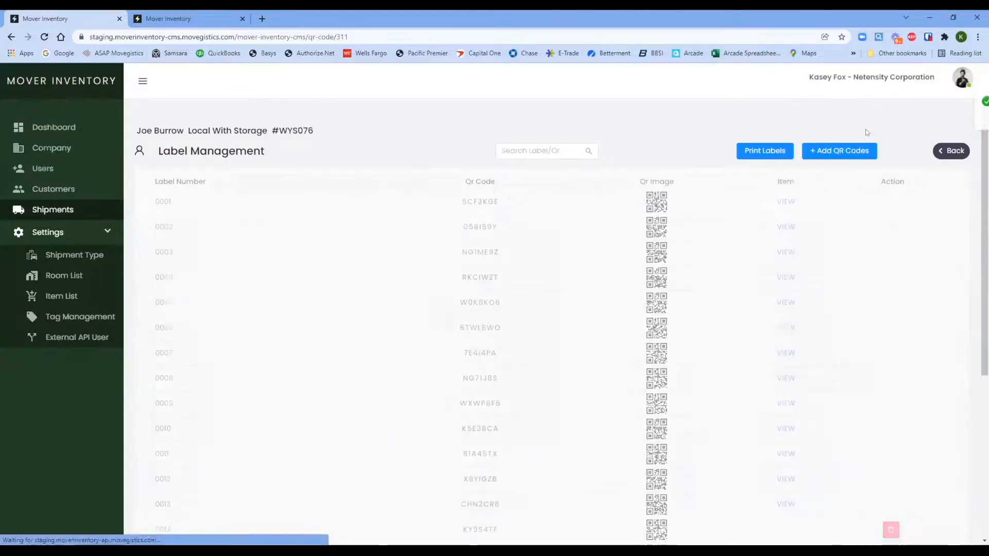
pyautogui.scroll(-1, 776, 267)
pyautogui.scroll(-3, 781, 270)
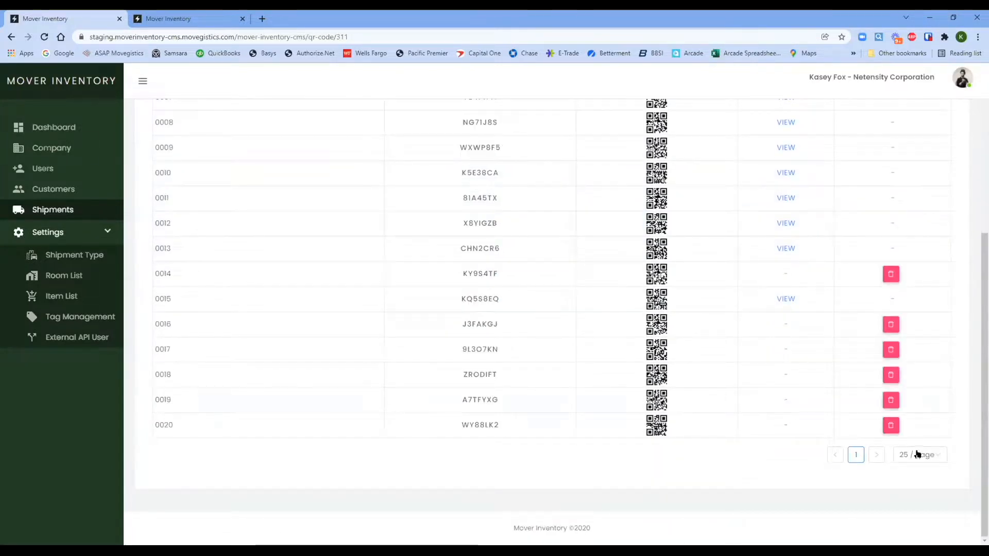
pyautogui.click(918, 454)
pyautogui.click(918, 487)
pyautogui.scroll(-2, 834, 325)
pyautogui.scroll(-4, 773, 317)
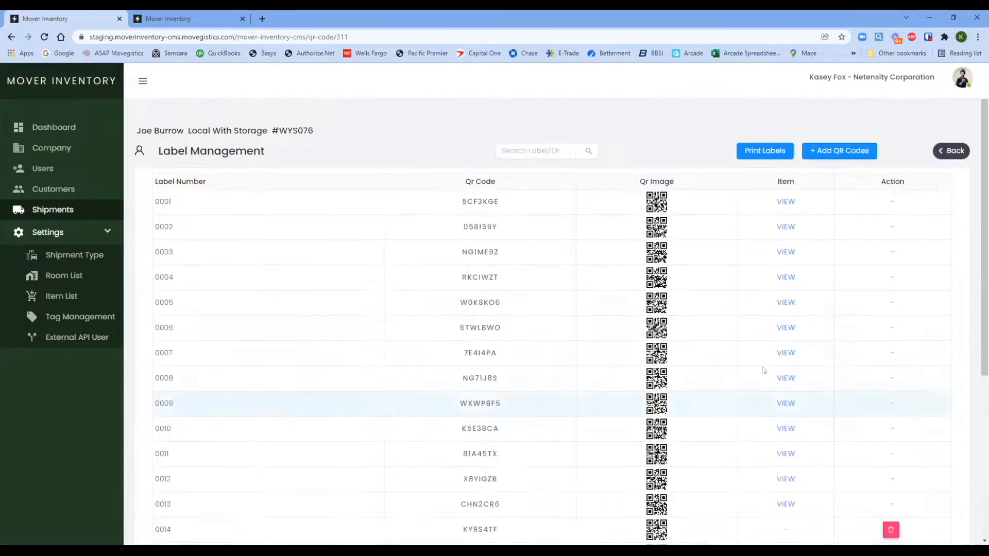
pyautogui.scroll(-3, 763, 369)
pyautogui.scroll(3, 763, 369)
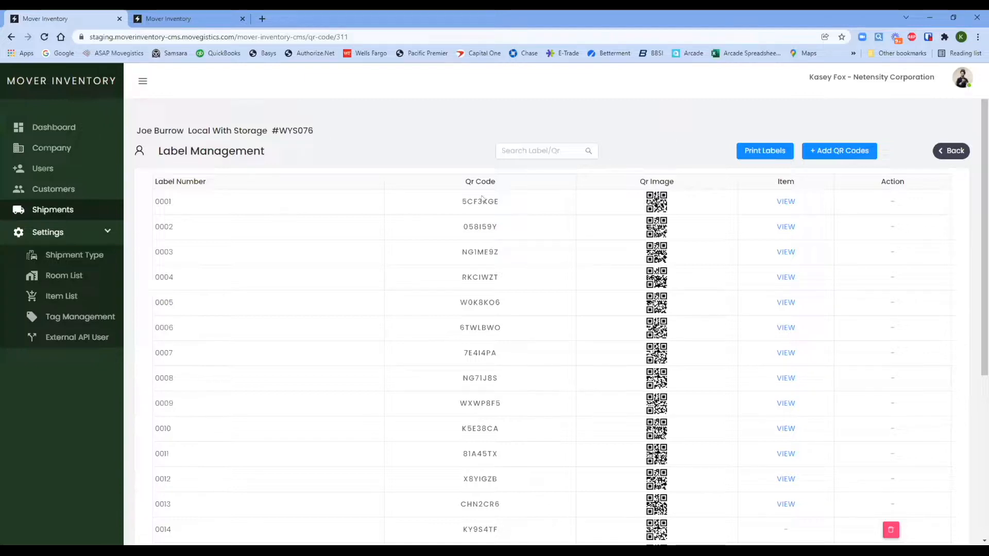
# Return to Shipment Management and view worker assignments for shipment WYS076.
pyautogui.click(950, 151)
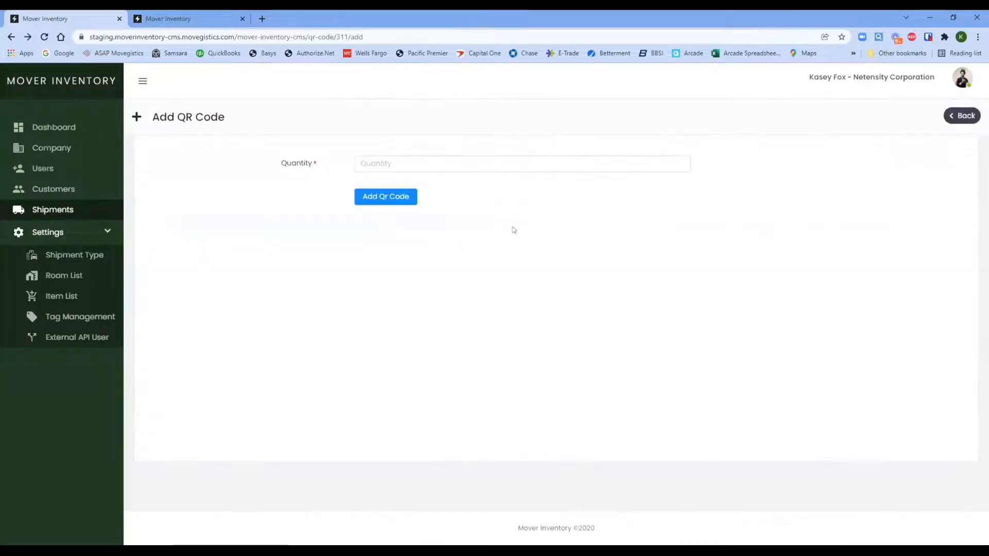
pyautogui.click(960, 116)
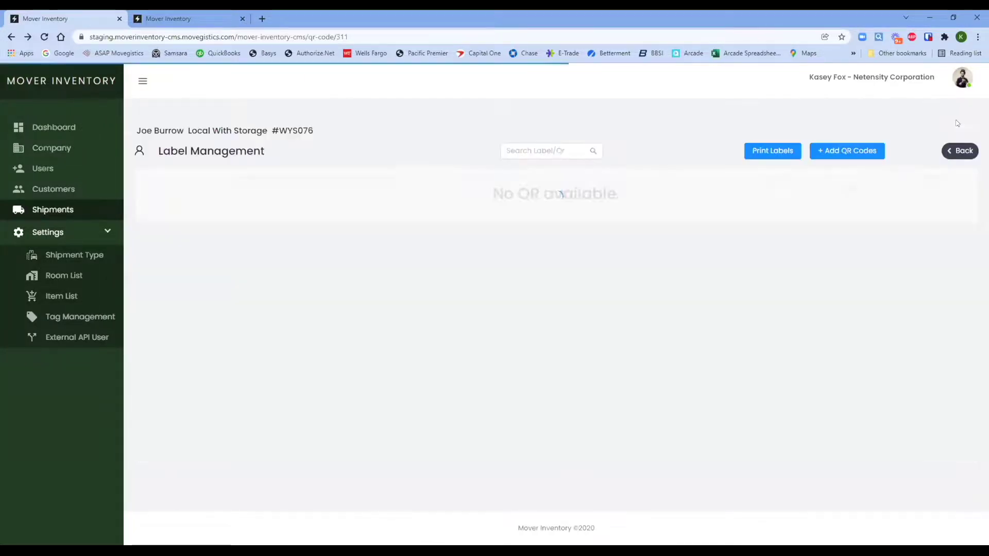
pyautogui.click(960, 151)
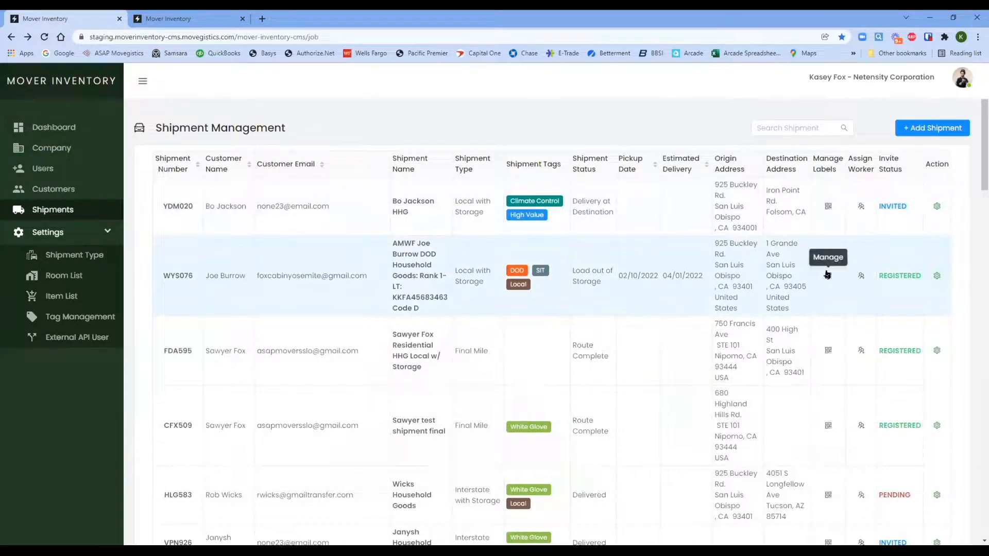
pyautogui.click(861, 277)
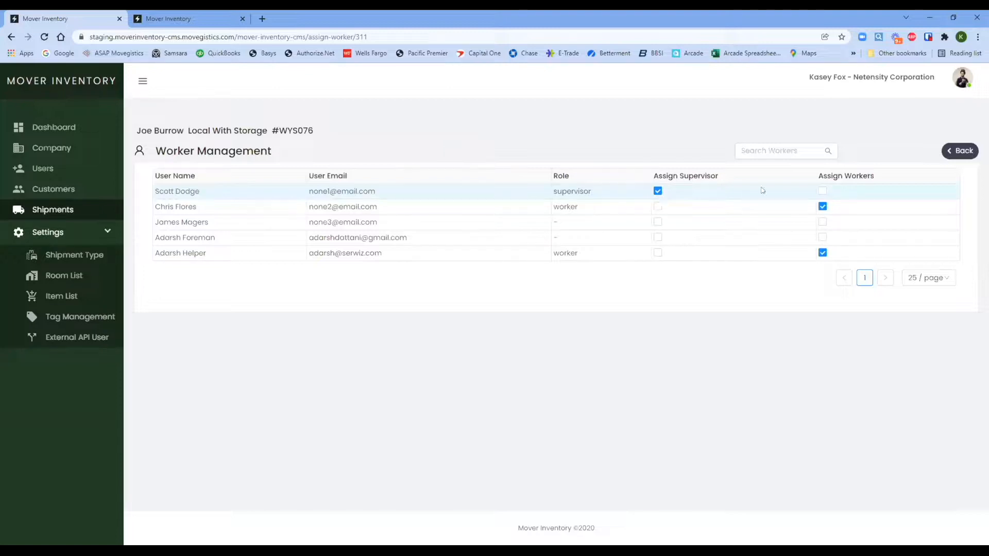
# Return to Shipment Management and peek at the WYS076 row's action menu without choosing.
pyautogui.click(962, 151)
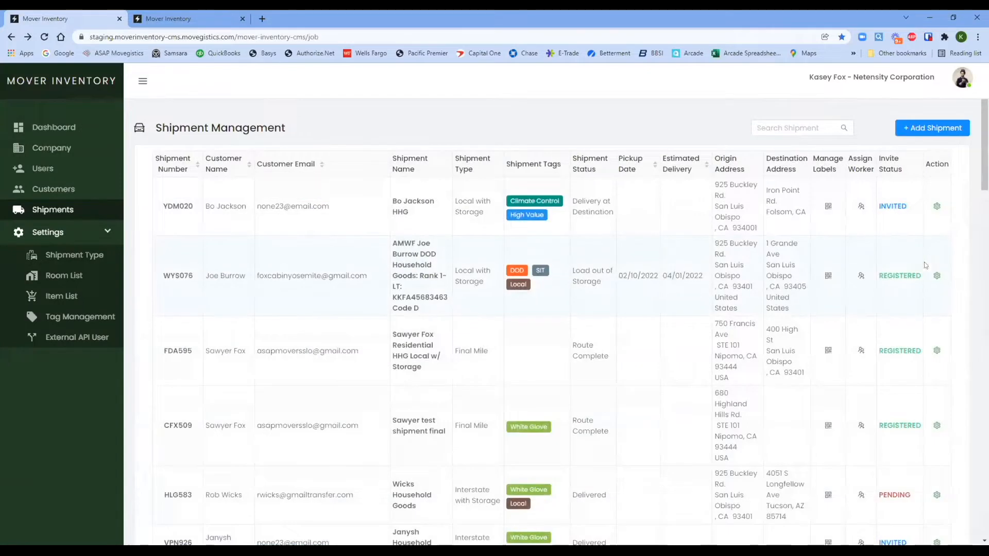
pyautogui.click(936, 276)
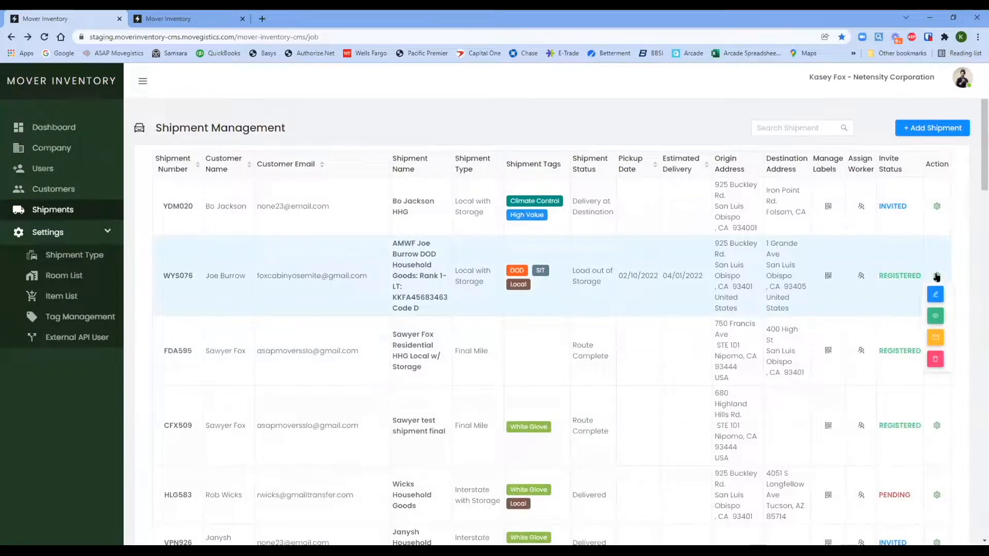
pyautogui.click(934, 338)
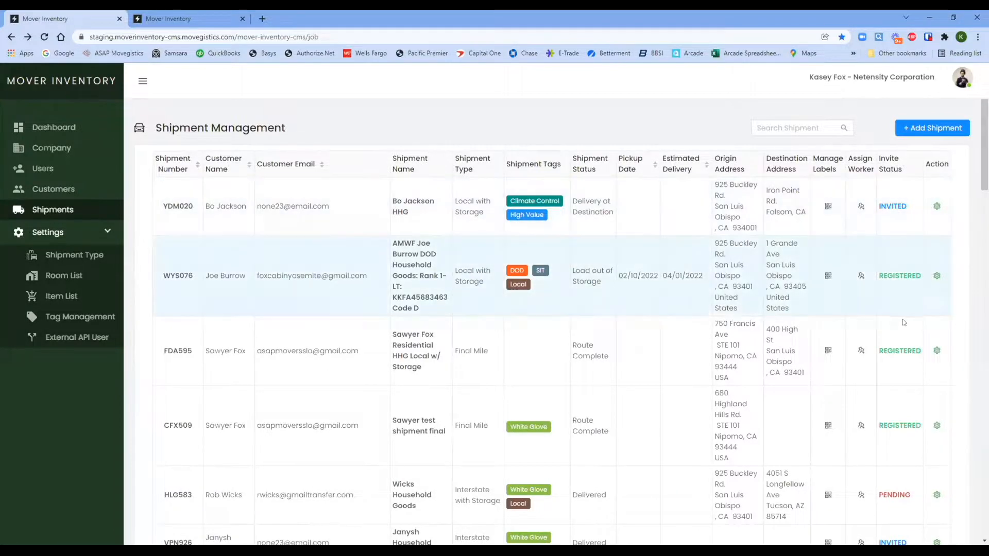
pyautogui.scroll(-2, 895, 221)
pyautogui.scroll(2, 901, 264)
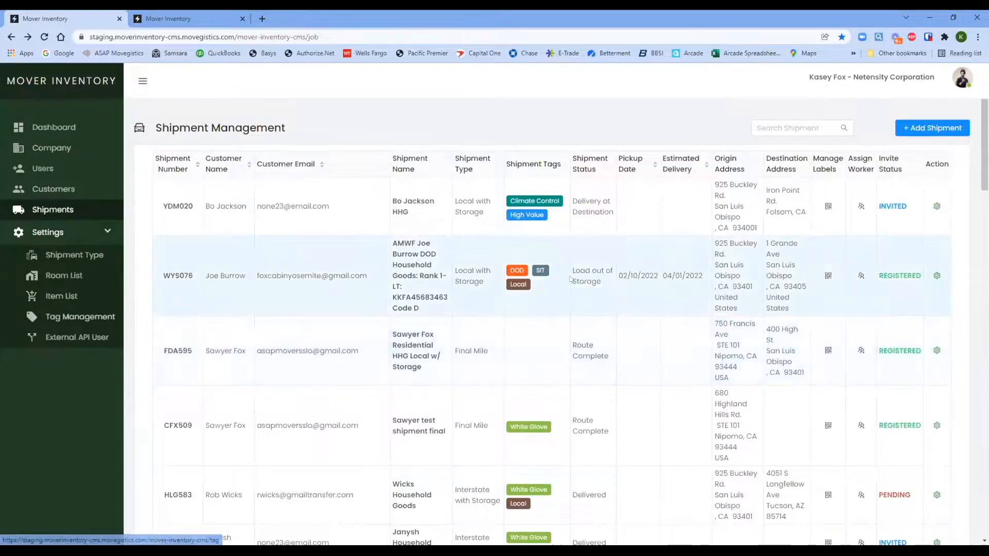
# View shipment WYS076's details, noting 14 total items and 5 total cartons.
pyautogui.click(935, 279)
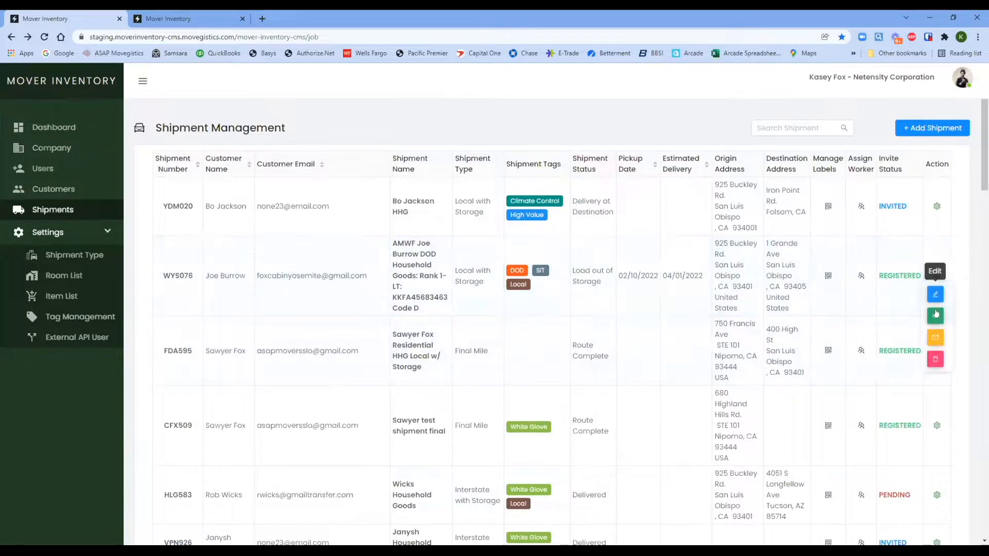
pyautogui.click(935, 288)
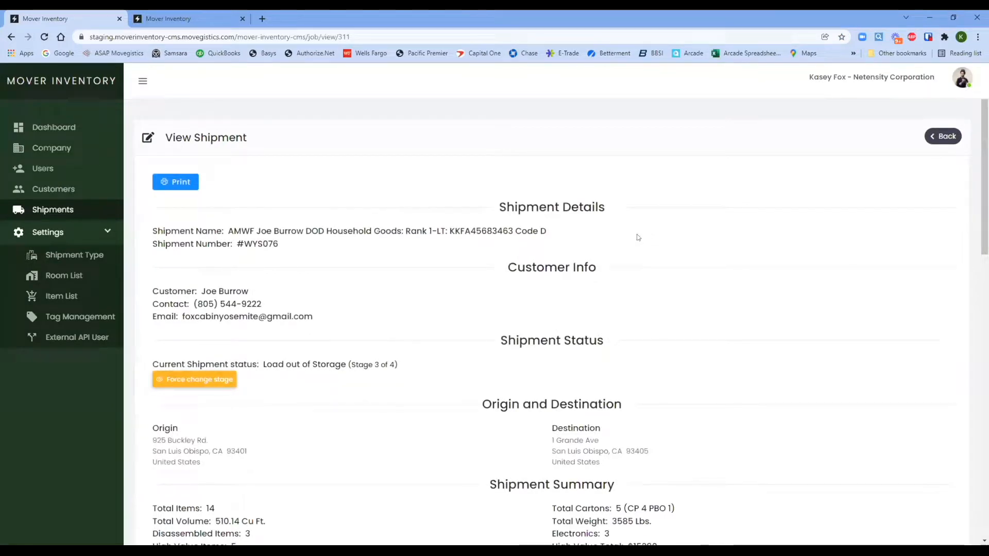
pyautogui.scroll(-1, 639, 238)
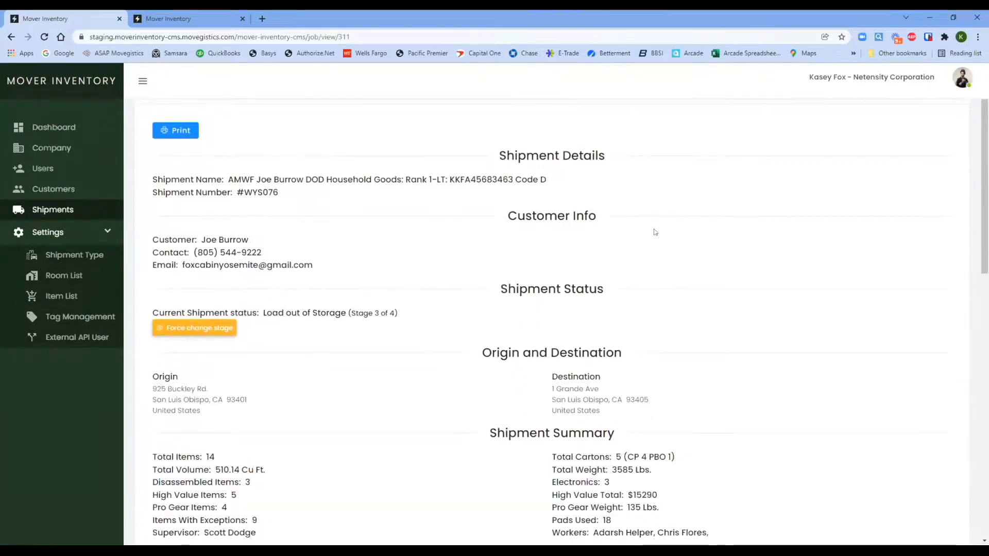
pyautogui.scroll(-1, 647, 237)
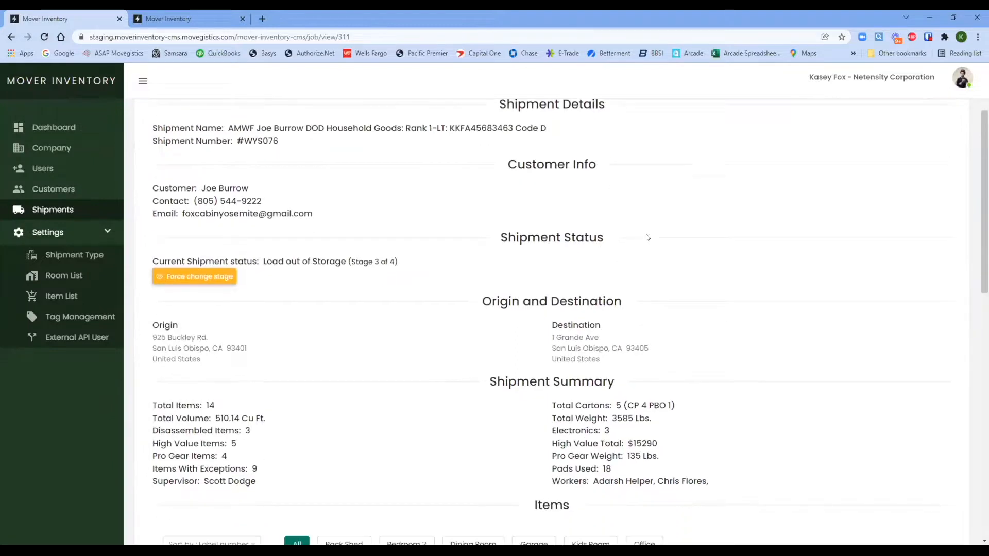
pyautogui.scroll(-3, 646, 240)
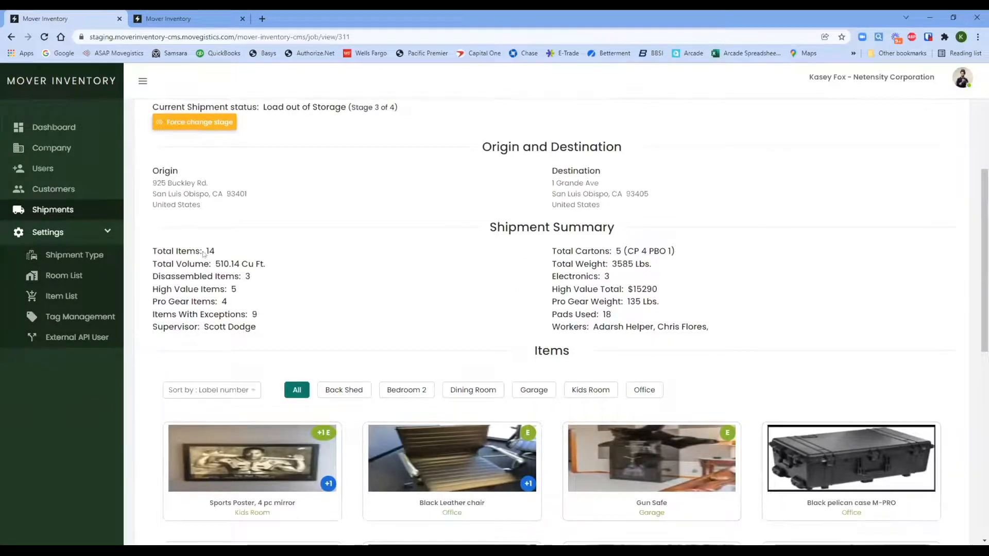
pyautogui.doubleClick(210, 252)
pyautogui.click(207, 254)
pyautogui.doubleClick(616, 251)
pyautogui.click(616, 253)
pyautogui.scroll(-2, 698, 293)
pyautogui.scroll(-2, 541, 248)
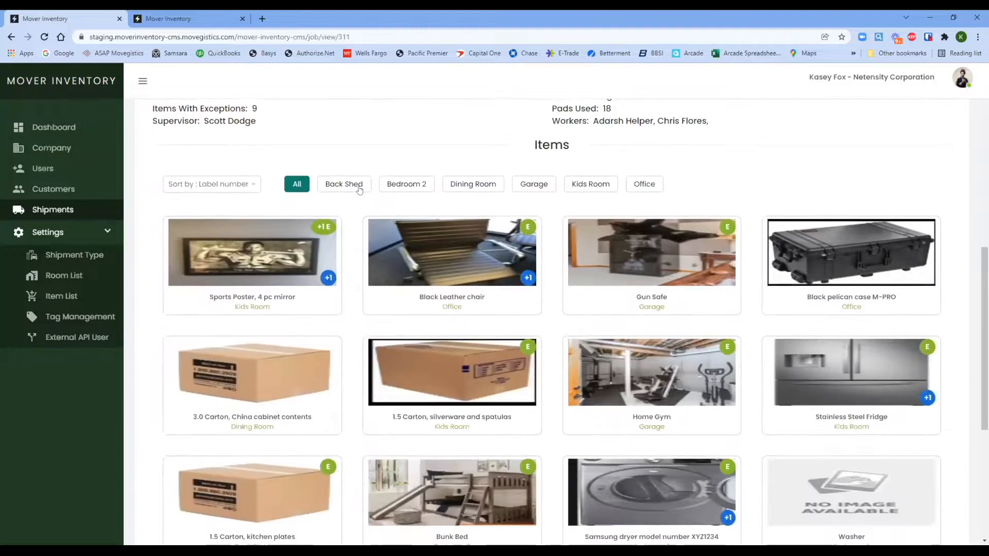
# Filter items by Back Shed, Bedroom 2, Dining Room, Garage, Kids Room, Office, then show all.
pyautogui.click(343, 188)
pyautogui.click(421, 187)
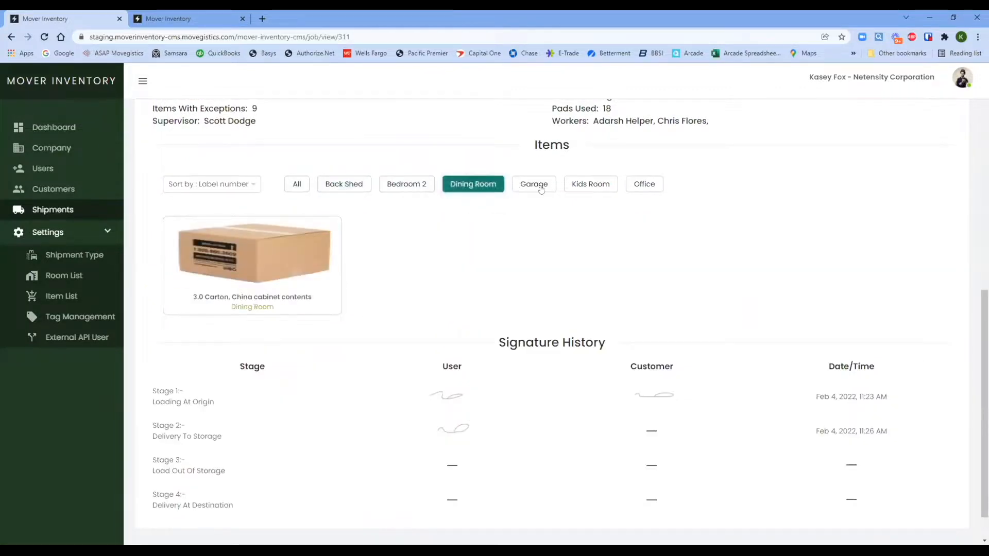
pyautogui.click(473, 185)
pyautogui.click(533, 186)
pyautogui.click(590, 186)
pyautogui.click(641, 185)
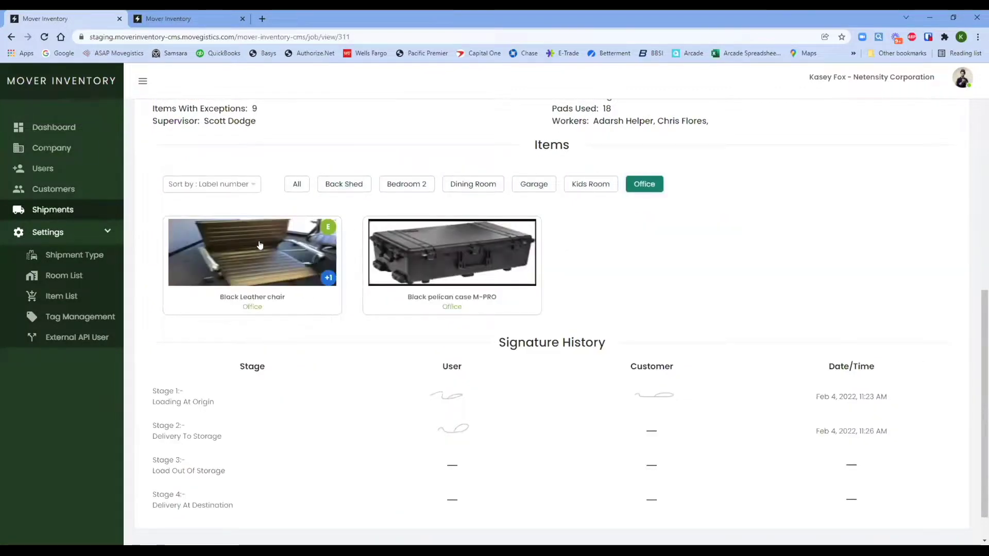
pyautogui.click(295, 184)
# View the Sports Poster item's details.
pyautogui.click(301, 272)
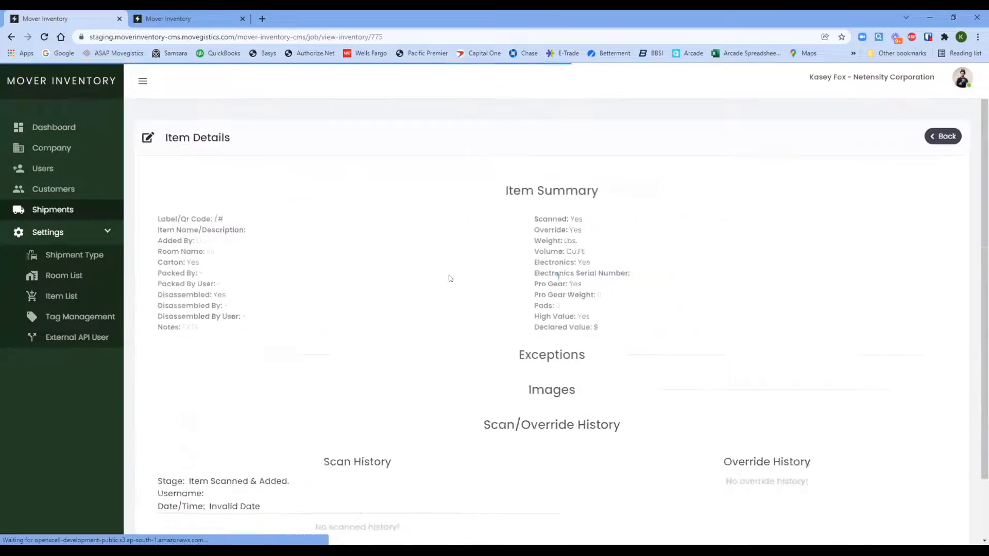
pyautogui.scroll(-2, 432, 474)
pyautogui.scroll(1, 283, 276)
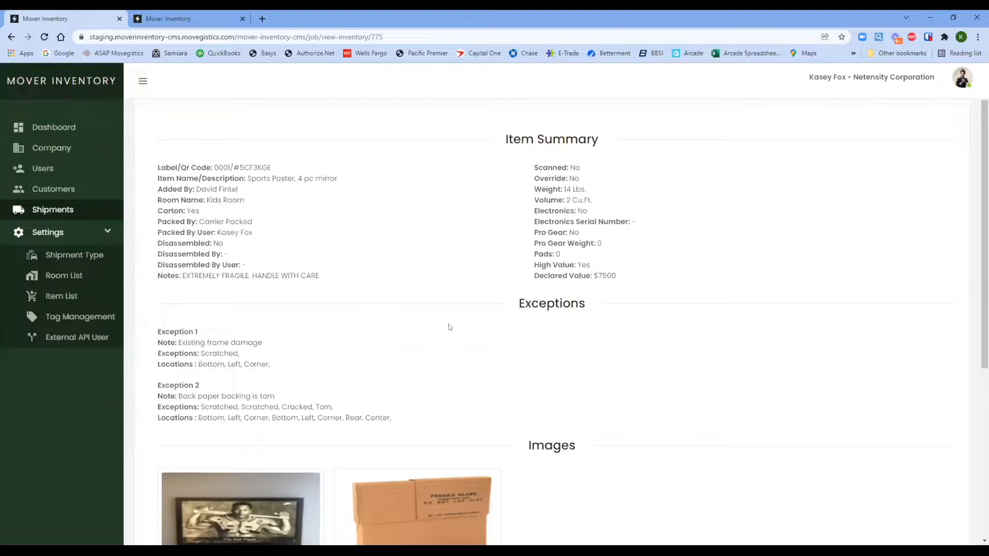
pyautogui.scroll(-3, 449, 327)
pyautogui.scroll(-2, 447, 240)
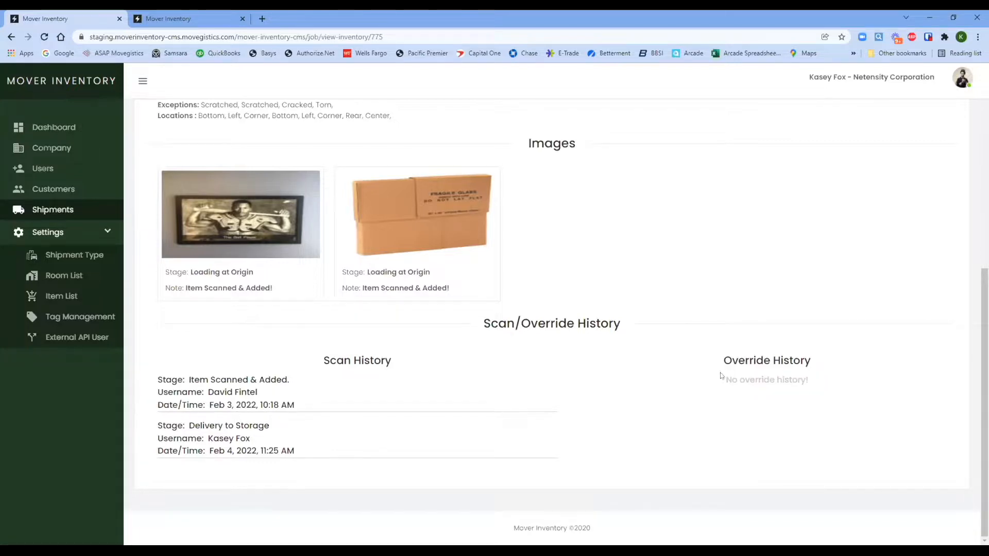
pyautogui.scroll(4, 688, 392)
pyautogui.scroll(1, 688, 392)
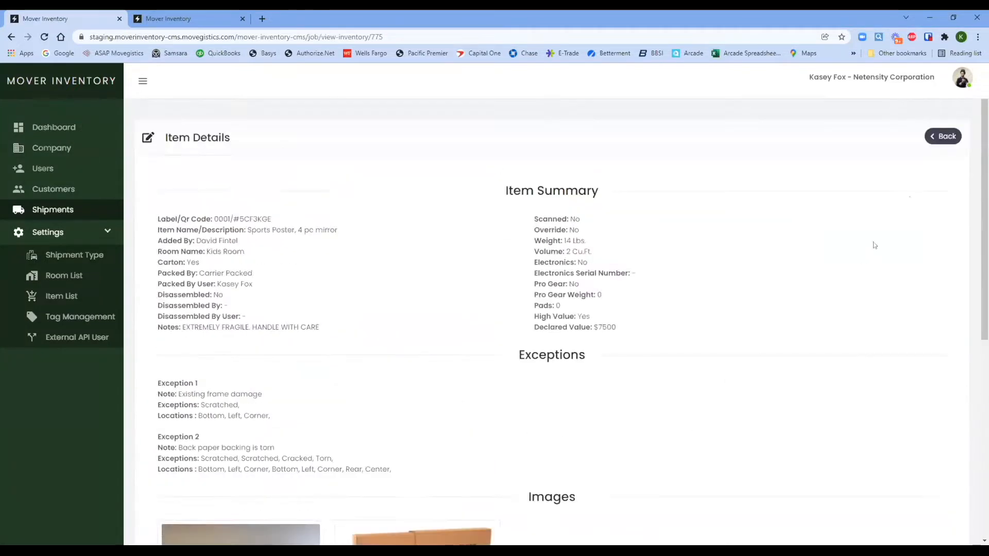
# Return to the shipment overview and briefly select the header shipment name.
pyautogui.click(942, 137)
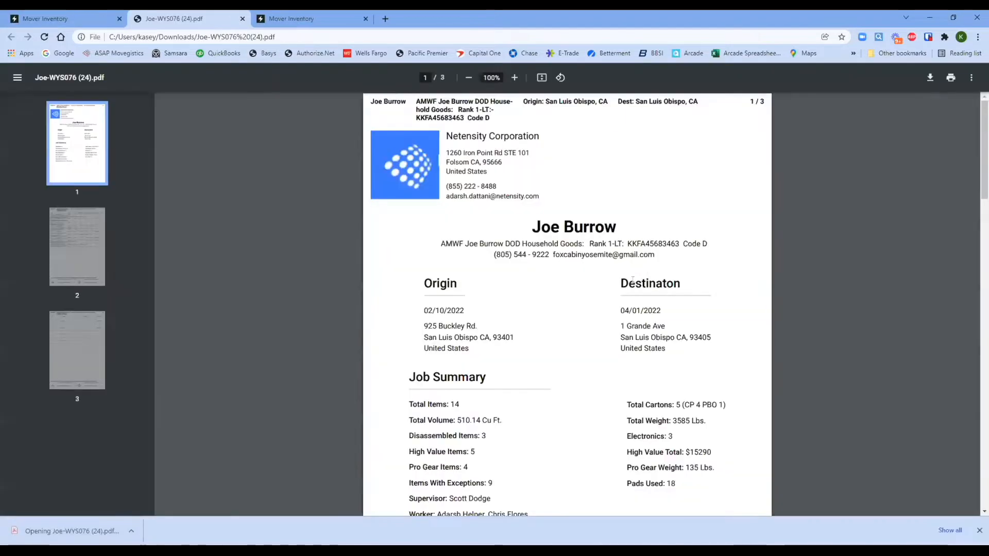
pyautogui.moveTo(490, 118); pyautogui.dragTo(417, 101)
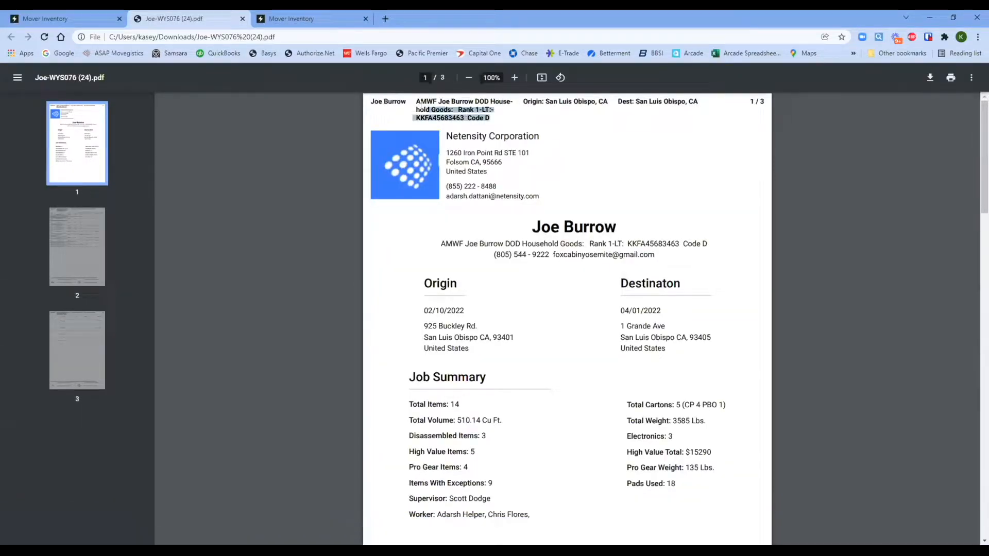
pyautogui.click(515, 129)
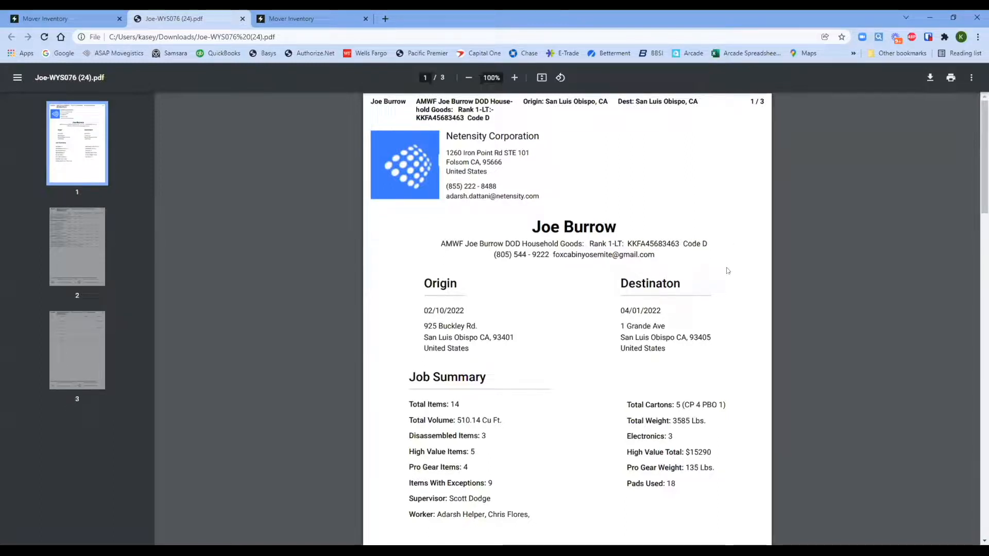
pyautogui.scroll(-2, 597, 326)
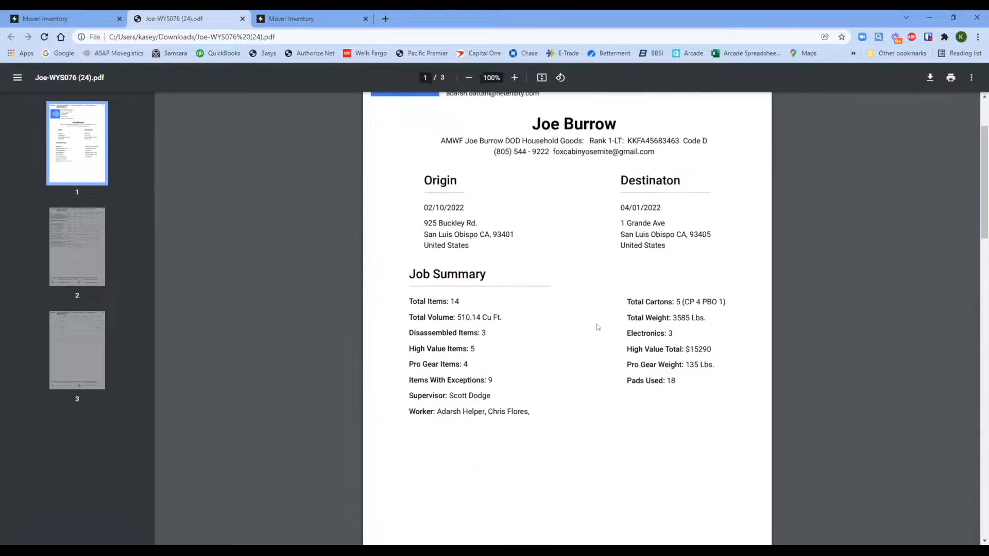
pyautogui.scroll(-1, 596, 326)
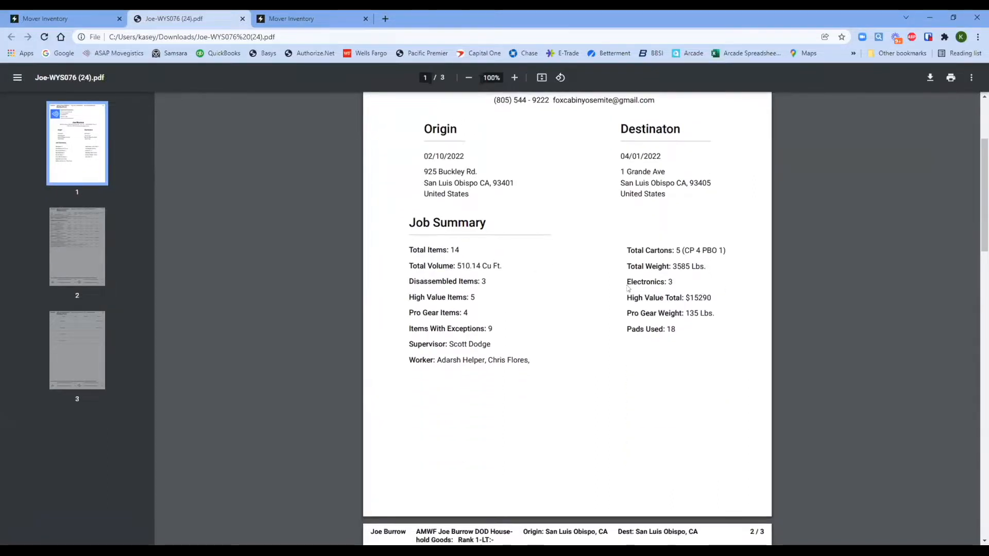
pyautogui.scroll(-3, 581, 309)
pyautogui.scroll(-3, 582, 309)
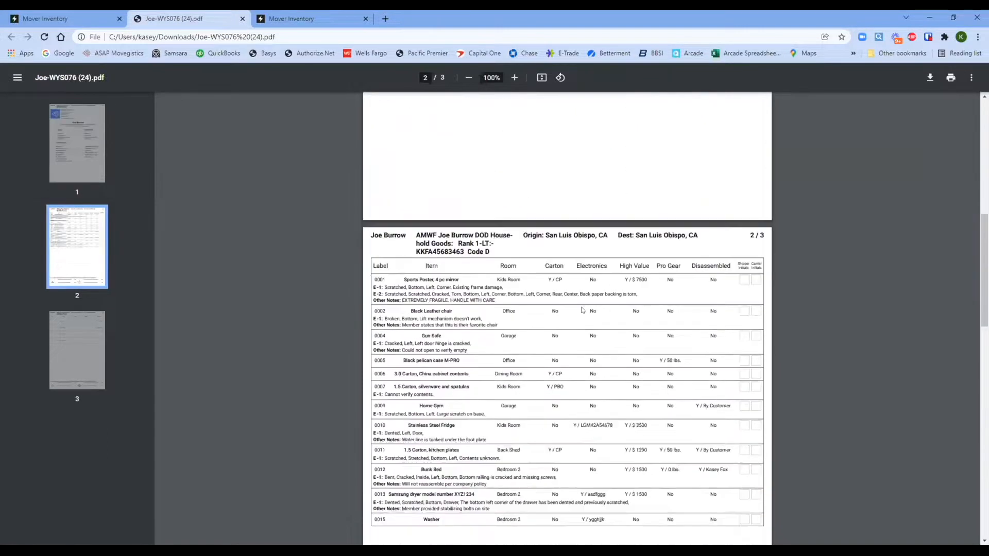
pyautogui.scroll(-1, 582, 310)
pyautogui.scroll(-1, 581, 309)
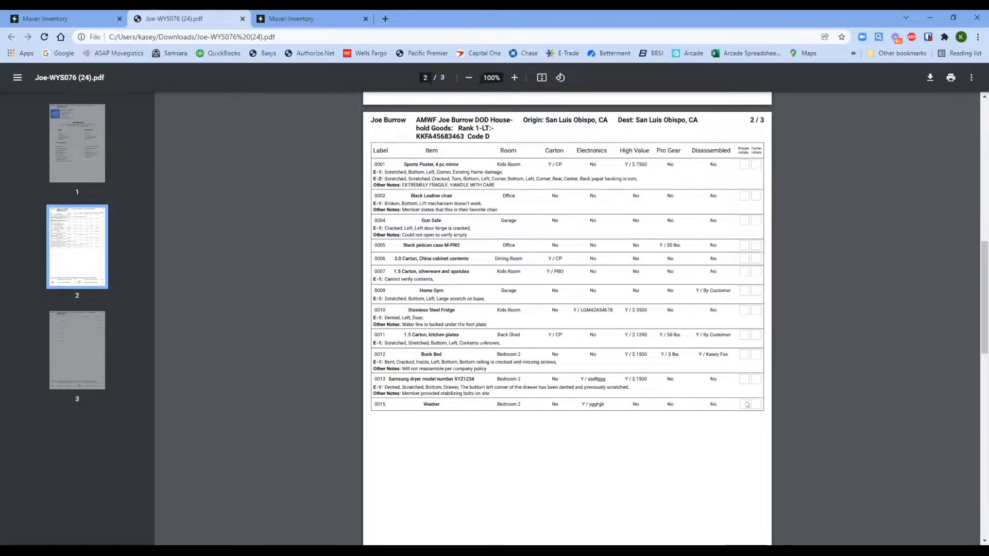
pyautogui.scroll(-1, 722, 393)
pyautogui.scroll(-2, 686, 351)
pyautogui.scroll(-2, 686, 351)
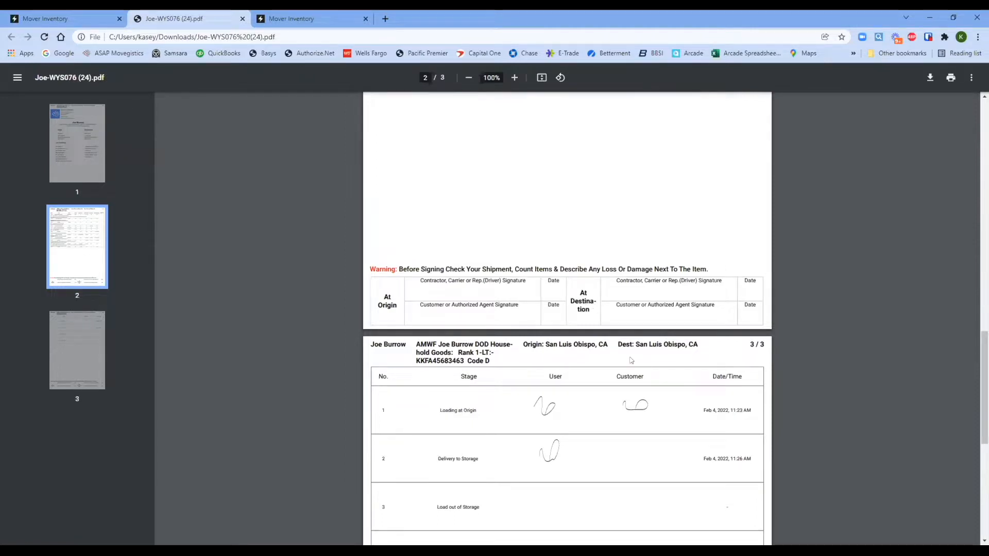
pyautogui.scroll(-2, 631, 340)
pyautogui.scroll(-2, 594, 320)
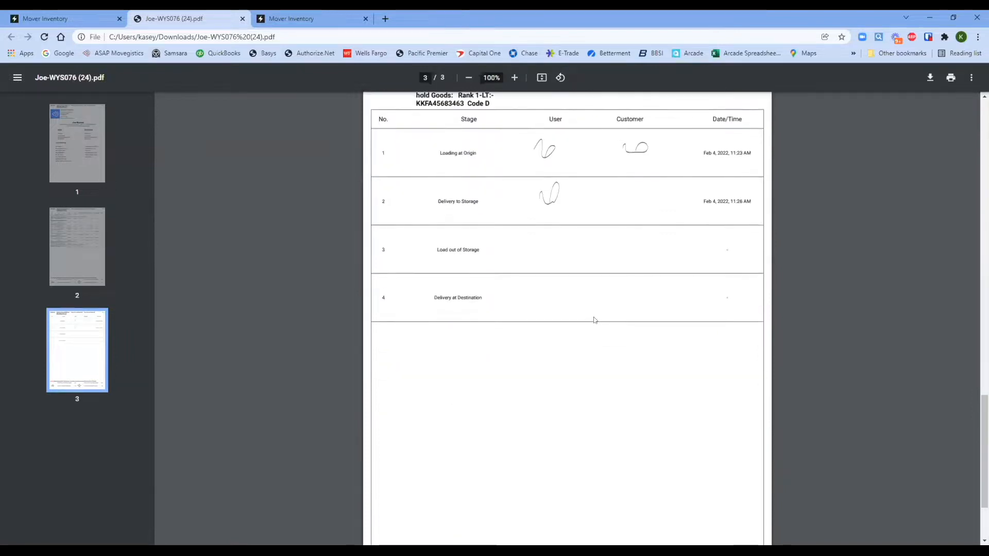
pyautogui.scroll(-2, 613, 338)
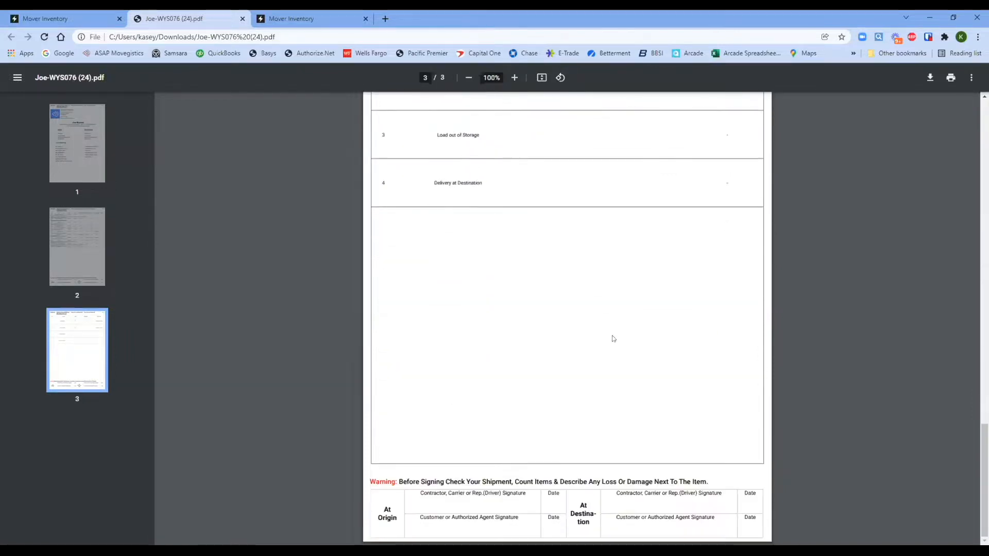
pyautogui.scroll(5, 613, 338)
pyautogui.scroll(5, 613, 338)
pyautogui.scroll(5, 612, 338)
pyautogui.scroll(3, 612, 338)
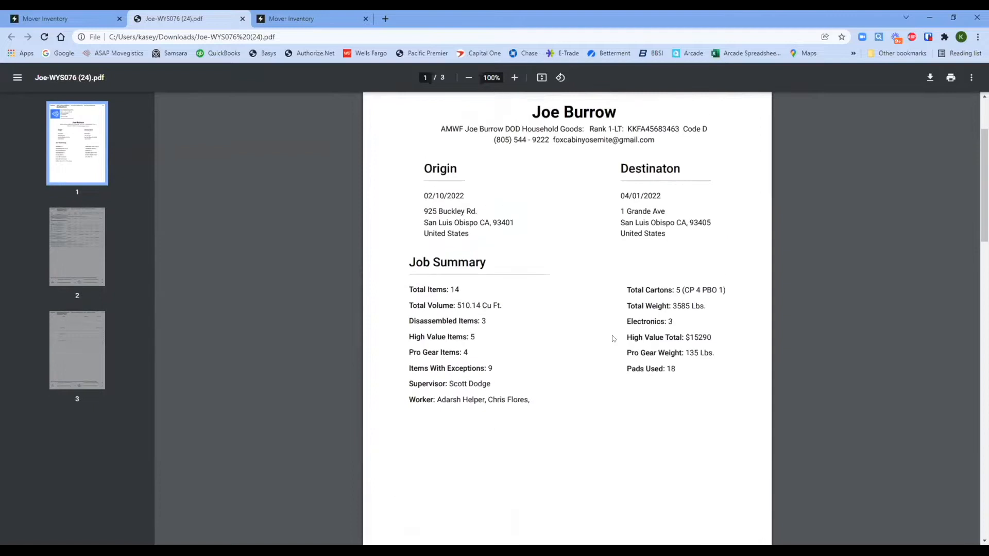
pyautogui.scroll(2, 612, 339)
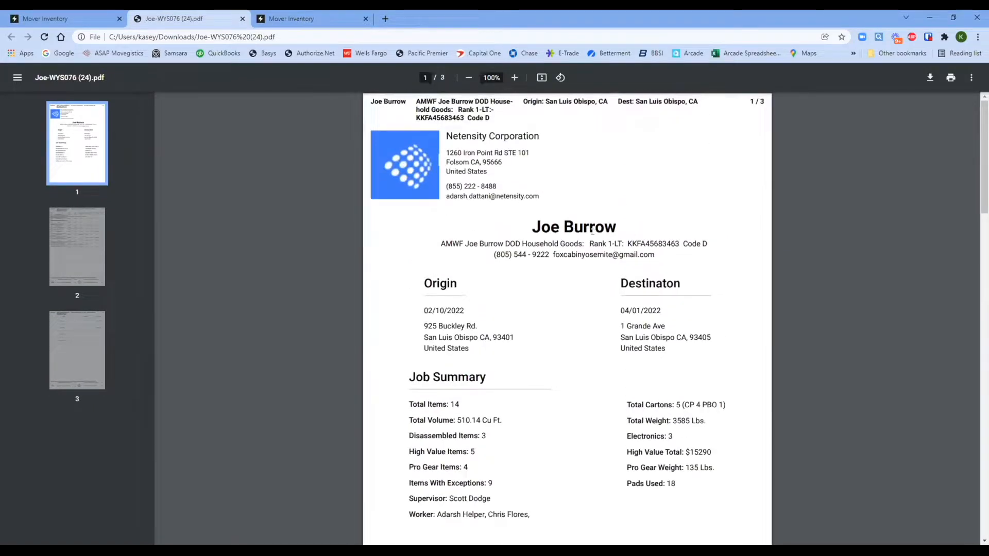
# Switch back to the Mover Inventory admin tab showing shipment WYS076.
pyautogui.click(77, 18)
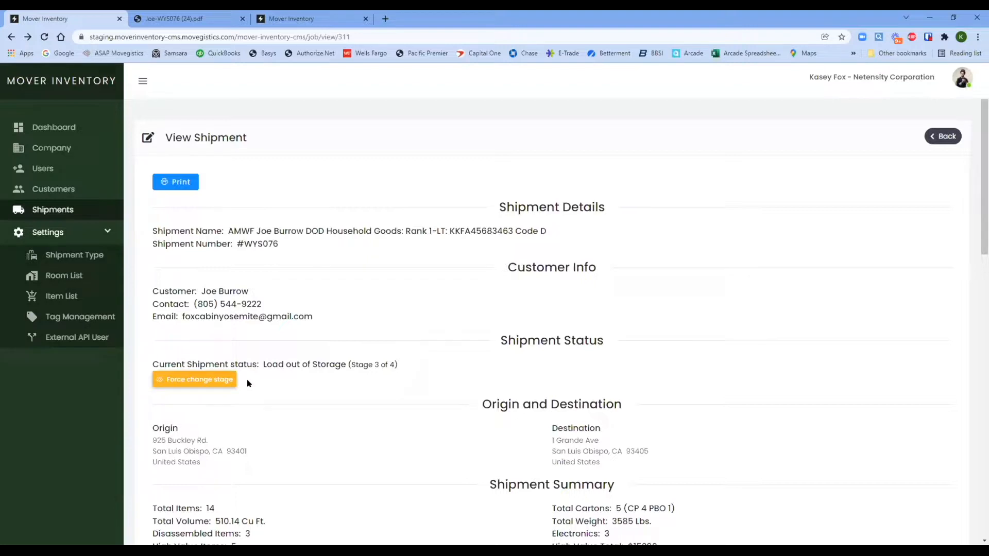
# Review the Force Status Change stage options, then dismiss the form unchanged.
pyautogui.click(232, 381)
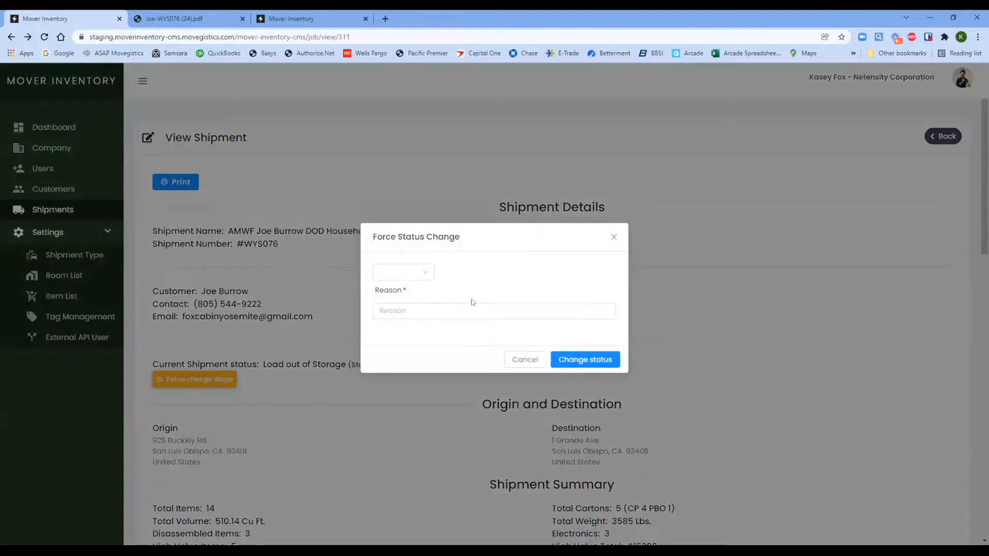
pyautogui.click(423, 274)
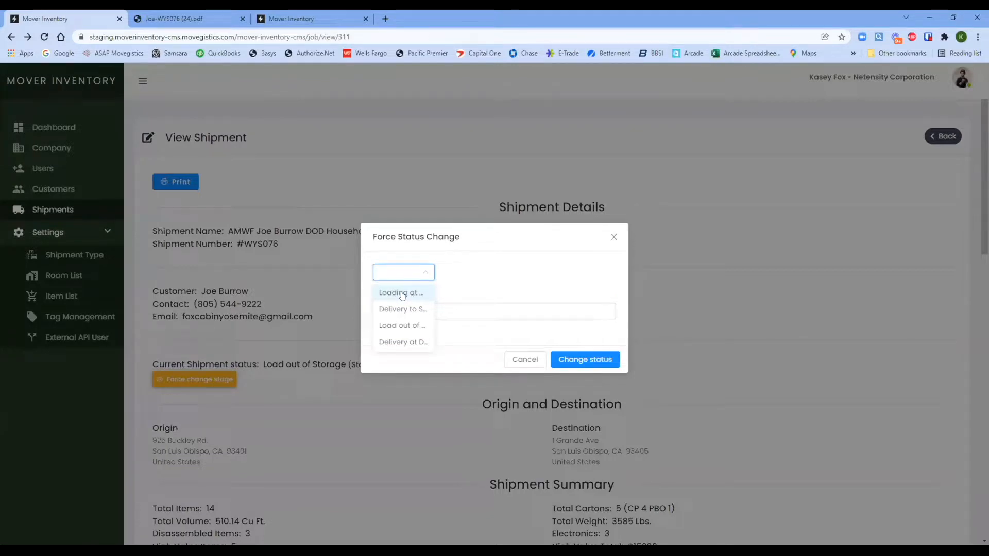
pyautogui.click(613, 237)
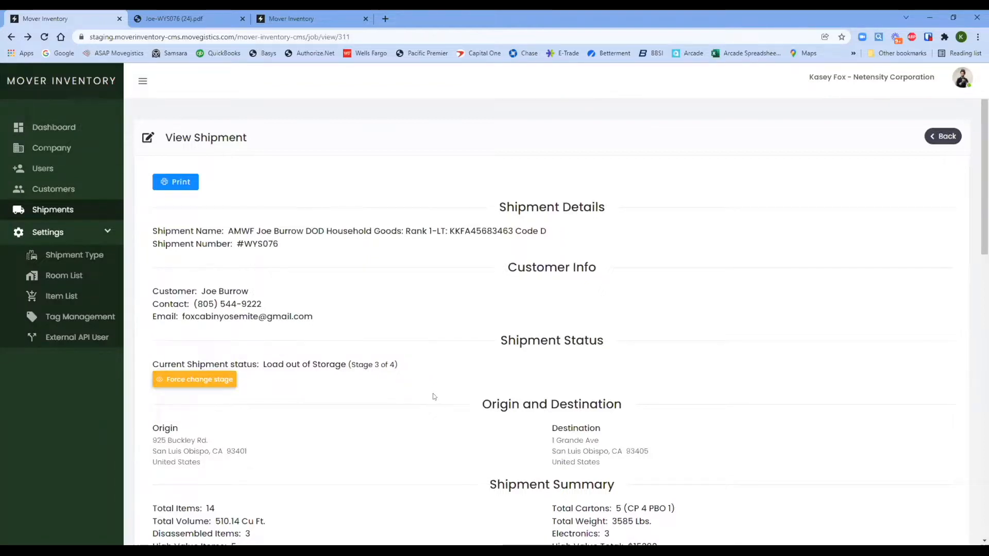
pyautogui.scroll(-2, 433, 396)
pyautogui.scroll(-3, 434, 396)
pyautogui.scroll(-1, 433, 396)
pyautogui.scroll(-3, 434, 397)
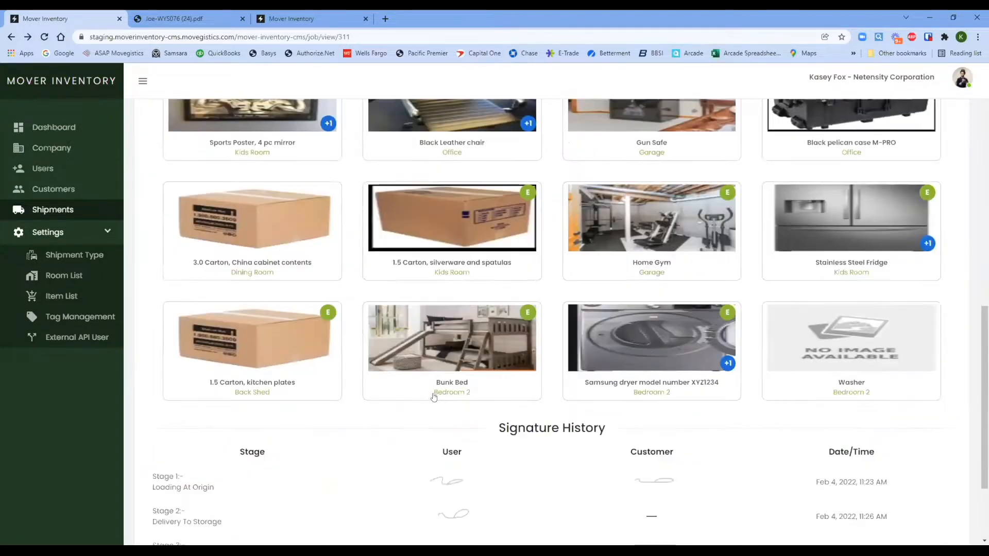
pyautogui.scroll(-2, 433, 396)
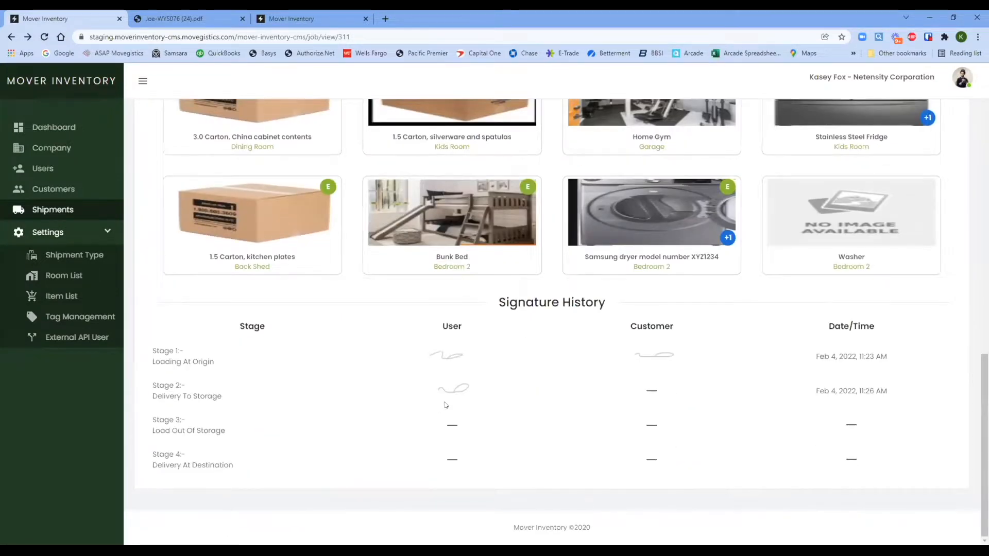
pyautogui.scroll(1, 445, 404)
pyautogui.scroll(3, 446, 403)
pyautogui.scroll(5, 175, 301)
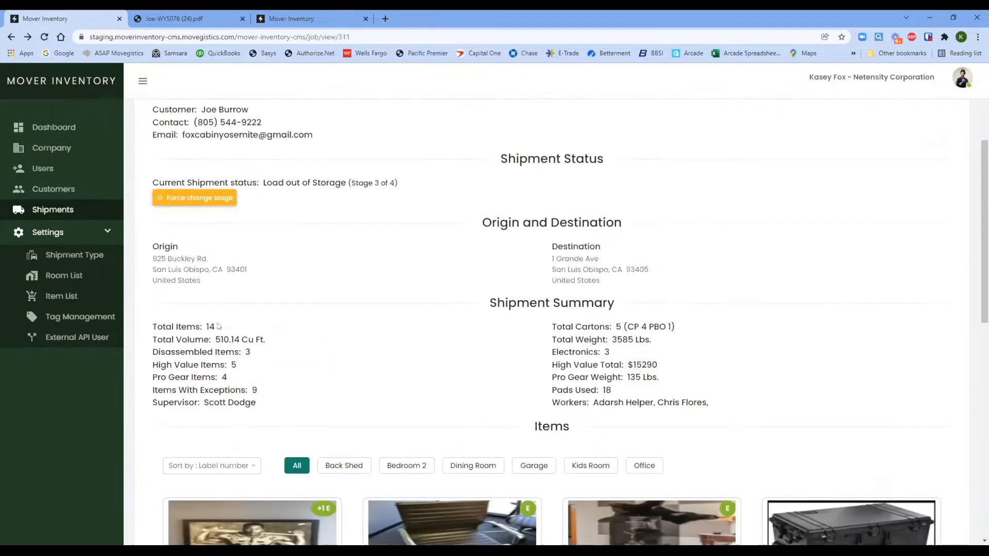
# Collapse the Settings sub-pages in the sidebar.
pyautogui.click(109, 233)
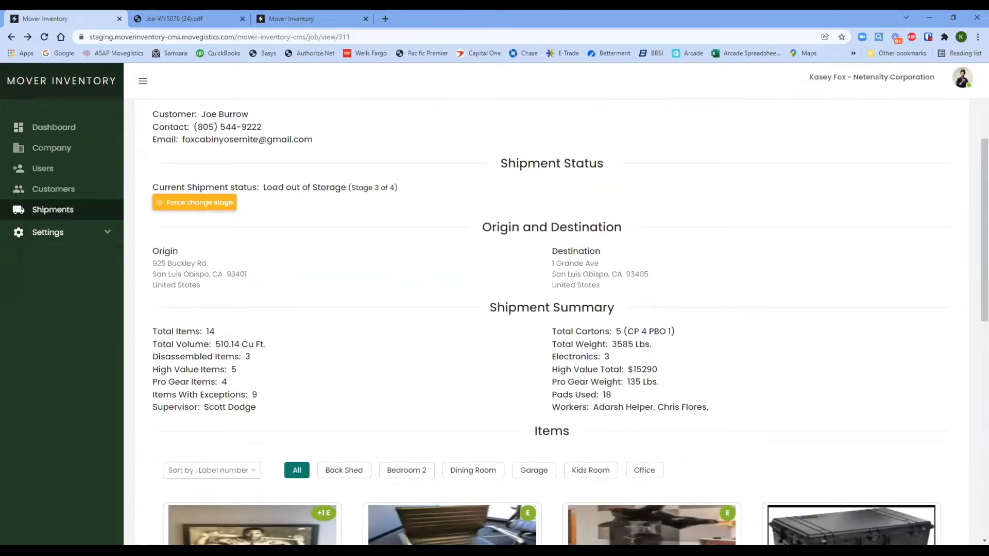
pyautogui.scroll(1, 619, 309)
pyautogui.scroll(2, 729, 295)
pyautogui.scroll(1, 729, 297)
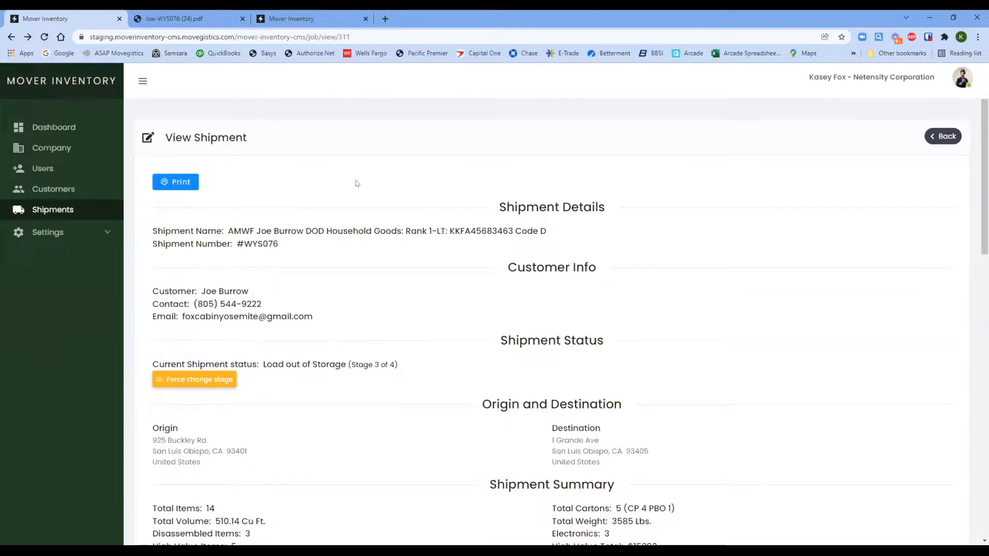
# Switch to the Joe-WYS076 (24).pdf tab to review the inventory PDF.
pyautogui.click(211, 14)
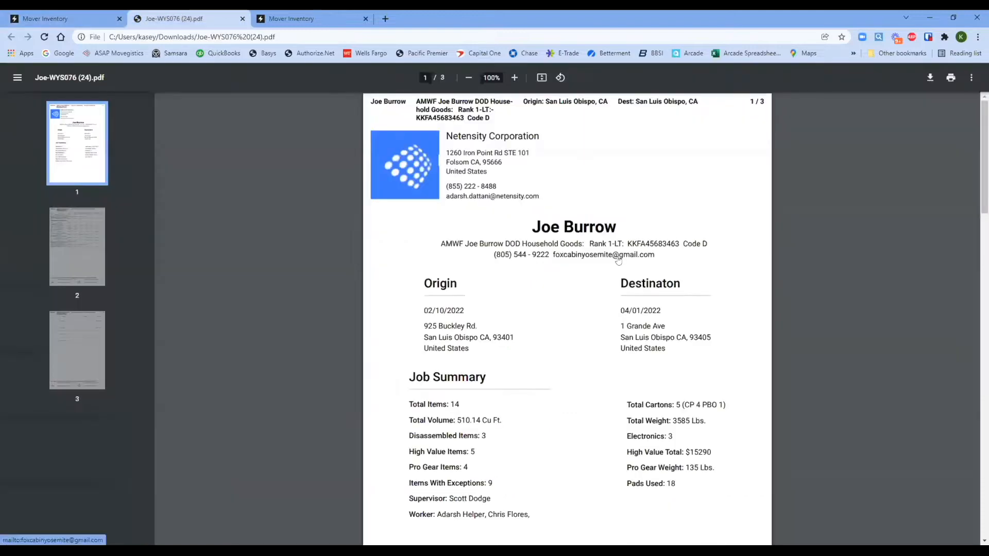
pyautogui.scroll(-4, 692, 330)
pyautogui.scroll(-2, 693, 330)
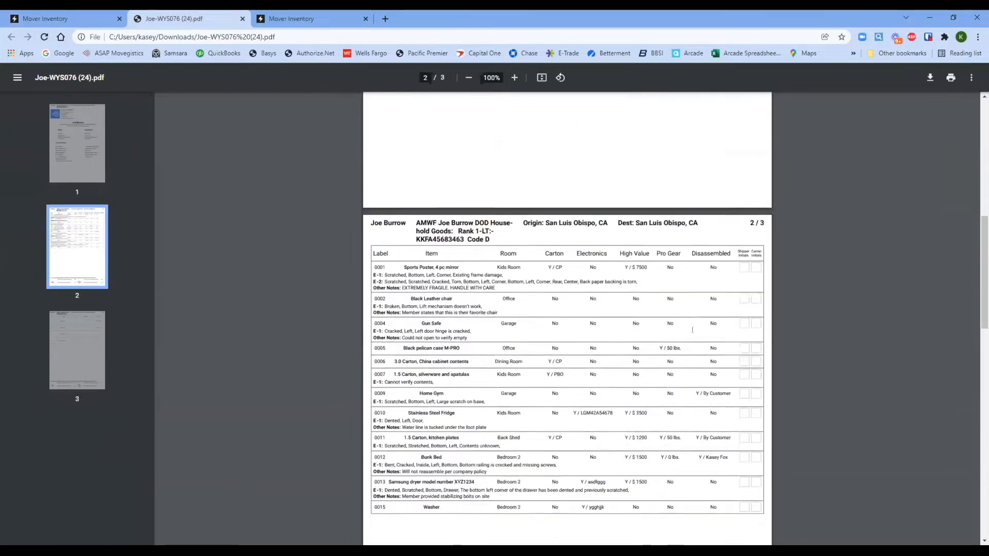
pyautogui.scroll(-1, 772, 340)
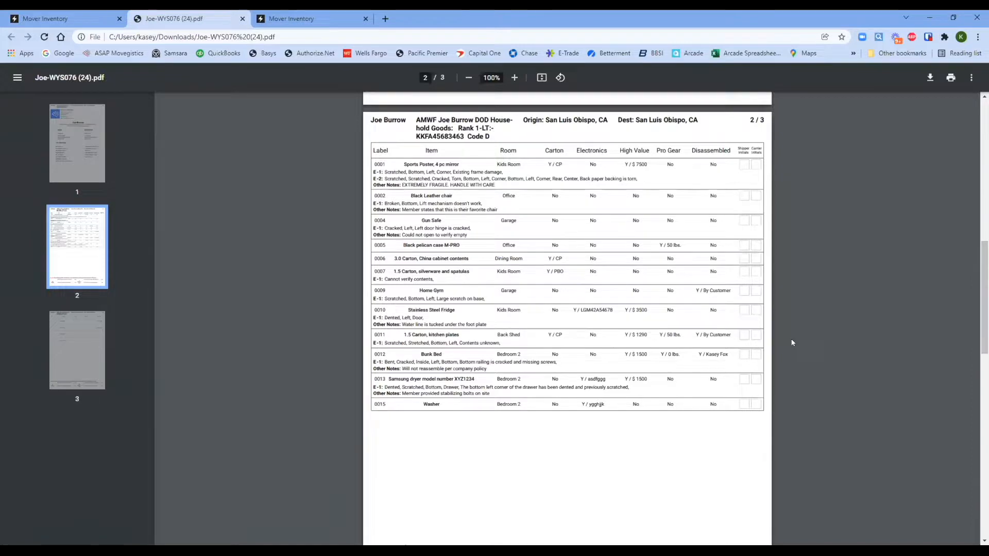
pyautogui.scroll(3, 791, 342)
pyautogui.scroll(-3, 781, 344)
# Return to the shipments list and bring up worker assignments for shipment WYS076.
pyautogui.click(85, 20)
pyautogui.click(946, 136)
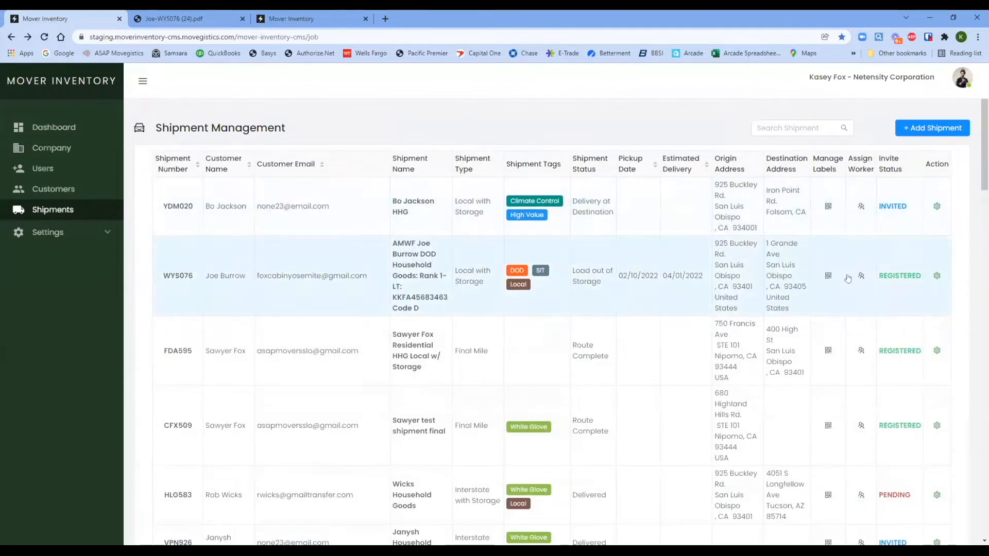
pyautogui.click(860, 276)
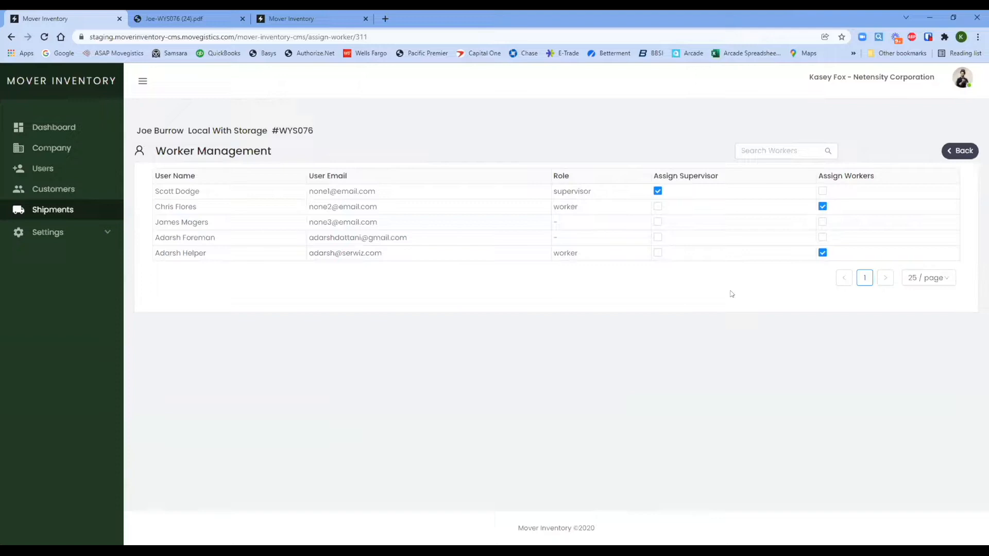
# Replace the helper with the foreman as supervisor plus two new workers, then return to the list.
pyautogui.click(822, 253)
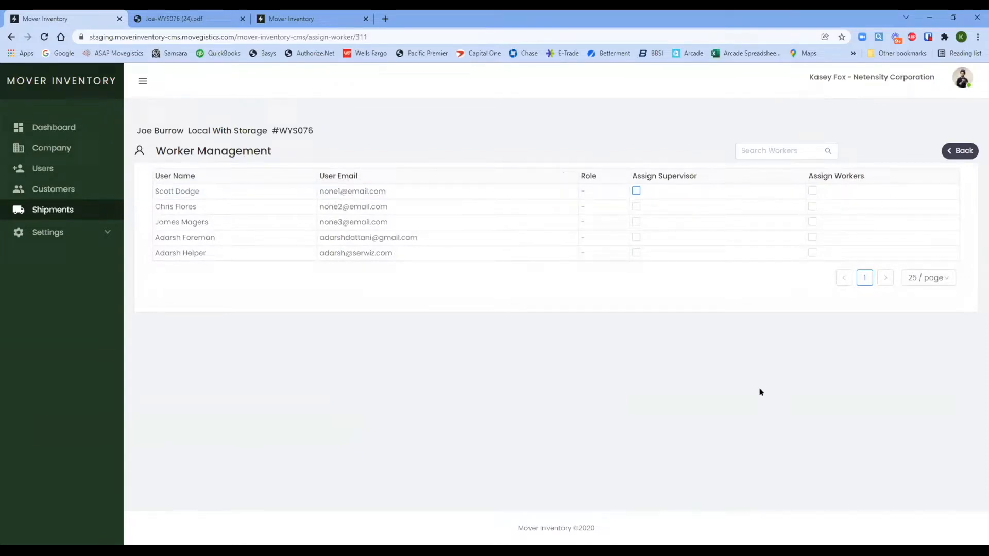
pyautogui.click(635, 237)
pyautogui.click(822, 207)
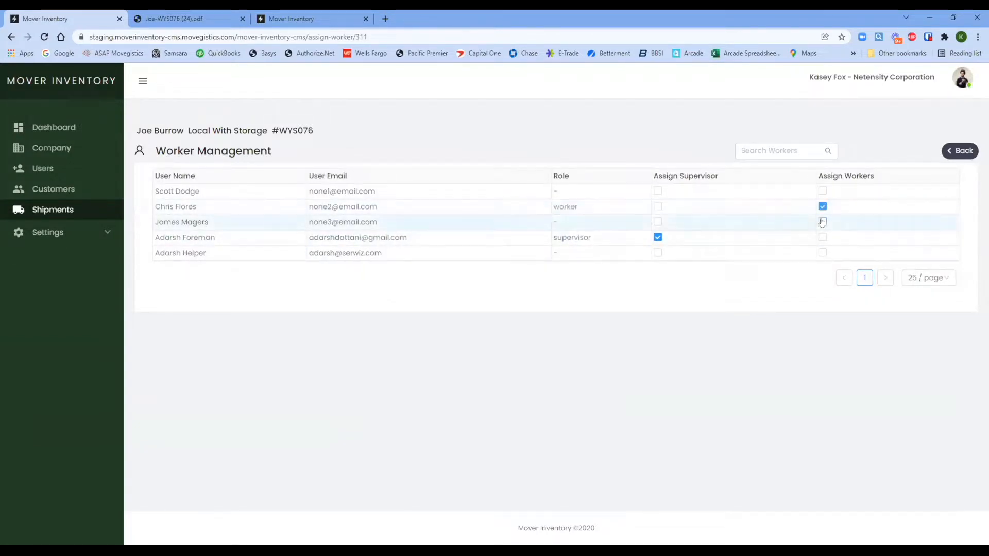
pyautogui.click(822, 222)
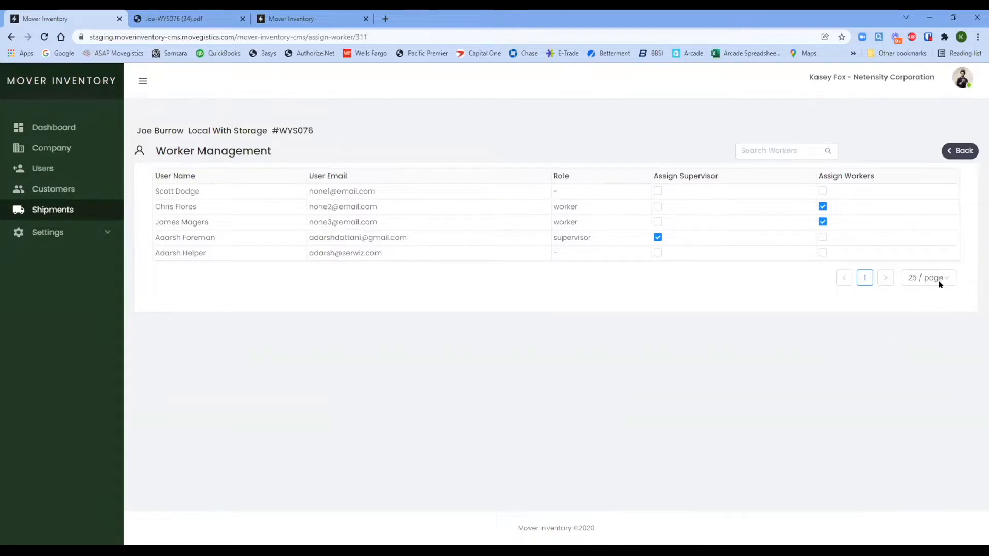
pyautogui.click(961, 151)
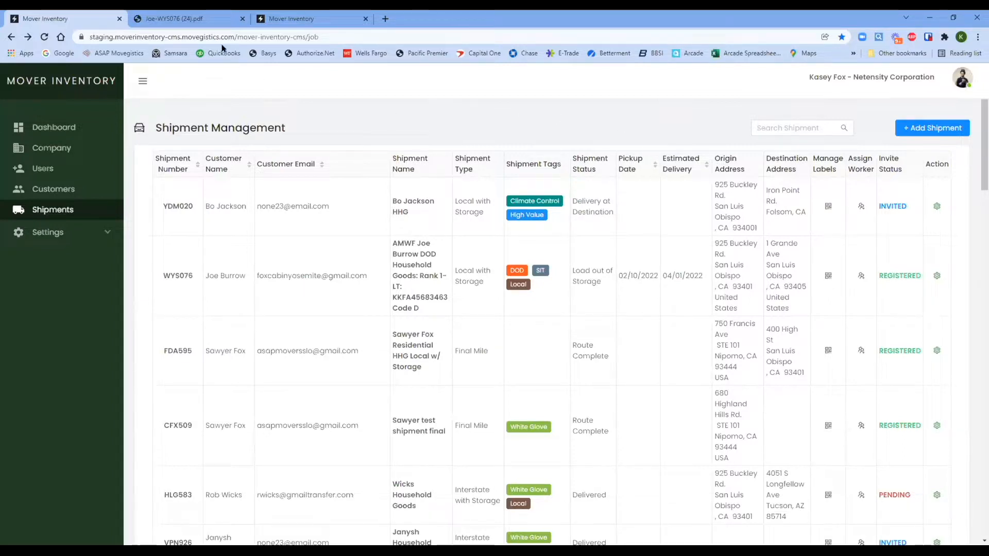
# View the Joe-WYS076 inventory PDF's item table again.
pyautogui.click(206, 23)
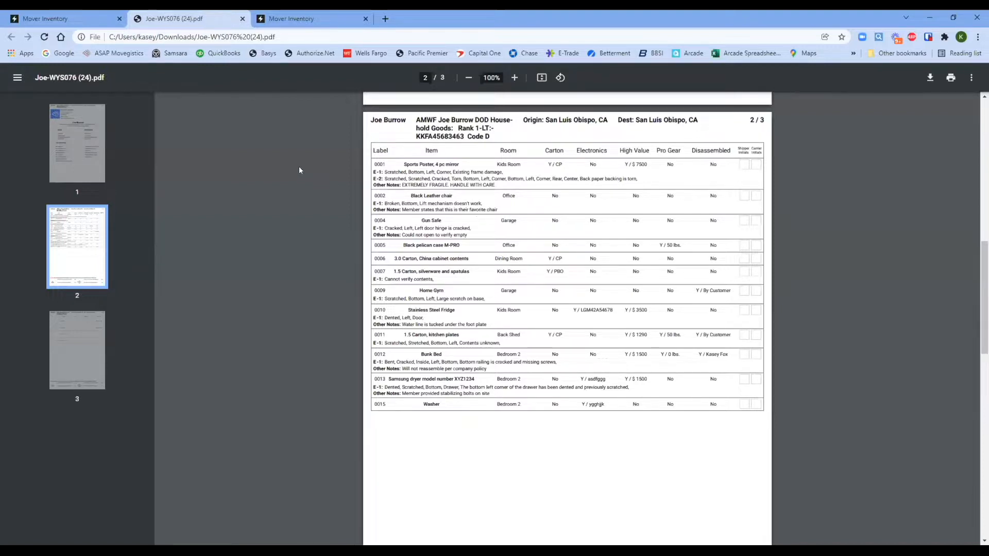
# Start a new shipment, glance at the inventory PDF, and reopen the blank Add Shipment form.
pyautogui.click(99, 17)
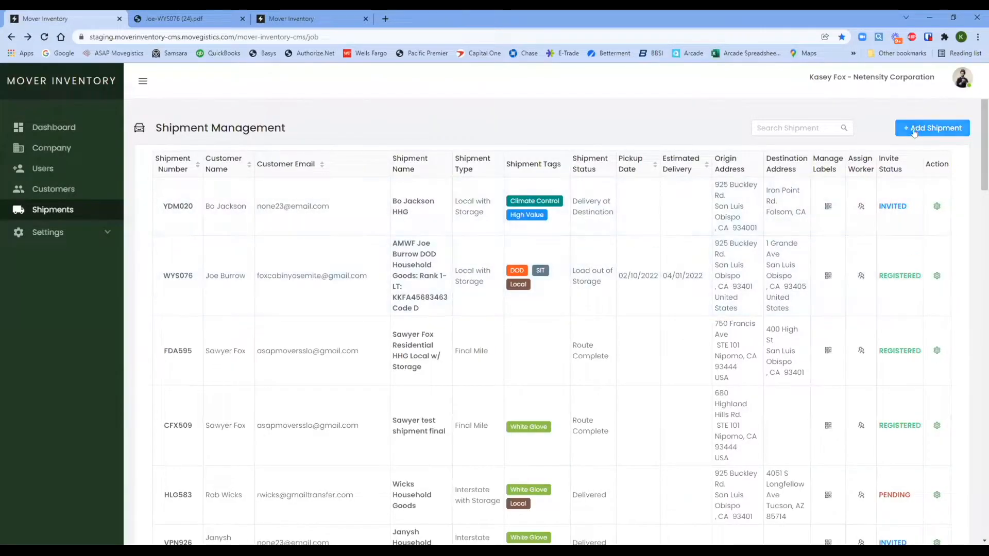
pyautogui.click(932, 128)
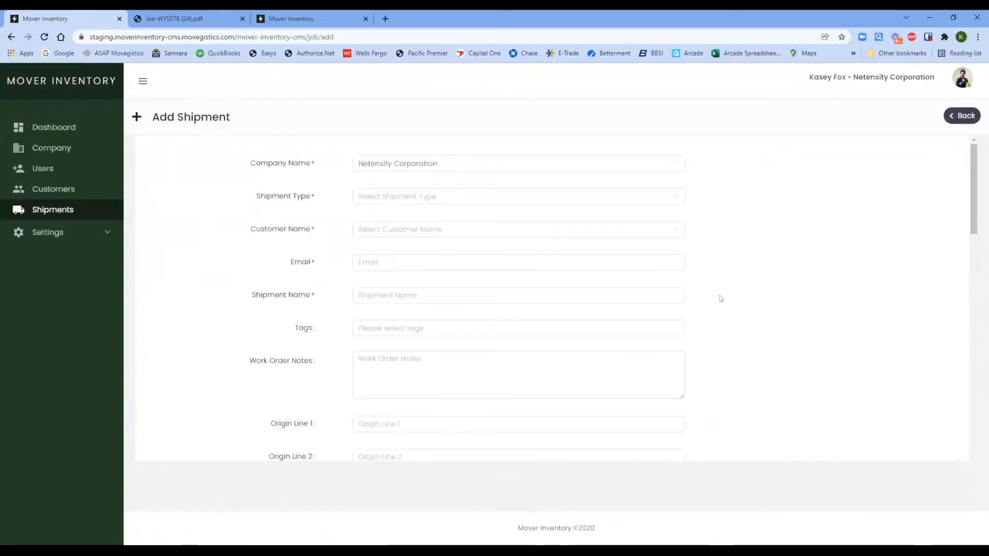
pyautogui.scroll(-1, 434, 266)
pyautogui.scroll(1, 435, 263)
pyautogui.click(206, 22)
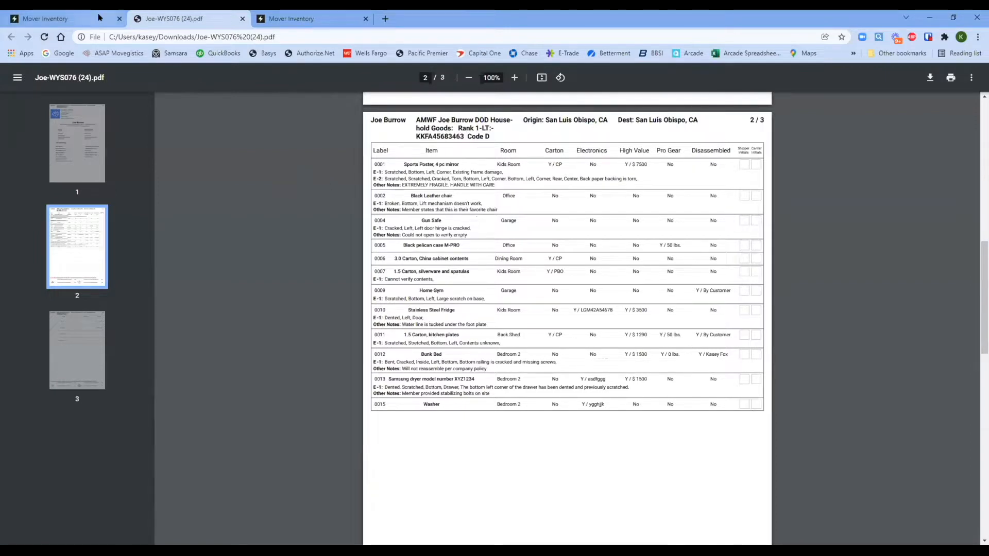
pyautogui.click(114, 21)
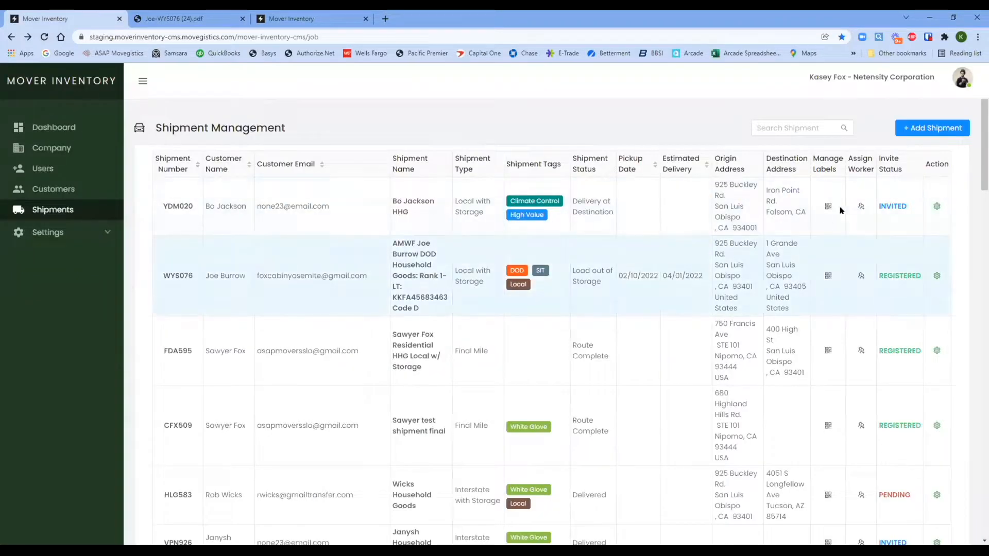
pyautogui.click(933, 127)
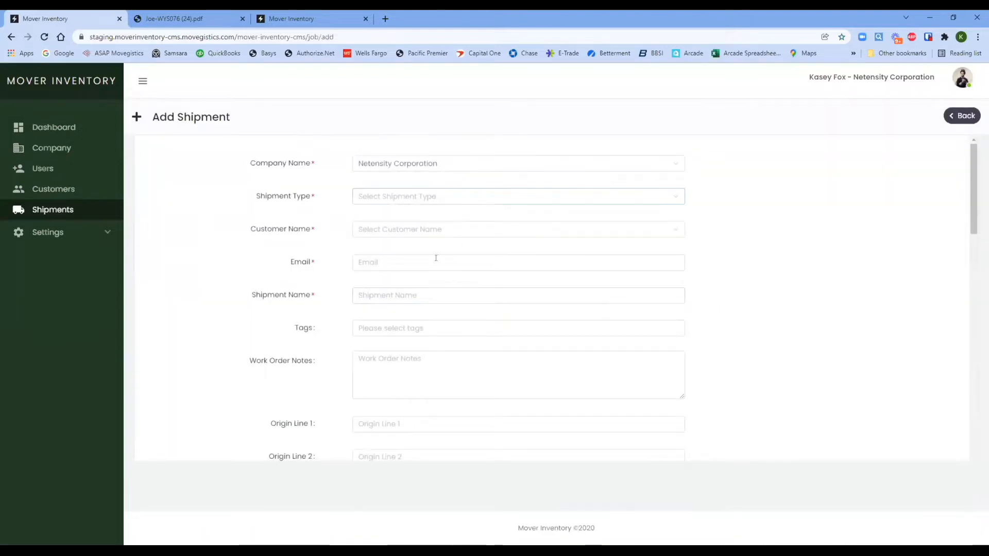
pyautogui.scroll(-1, 429, 204)
pyautogui.scroll(1, 430, 216)
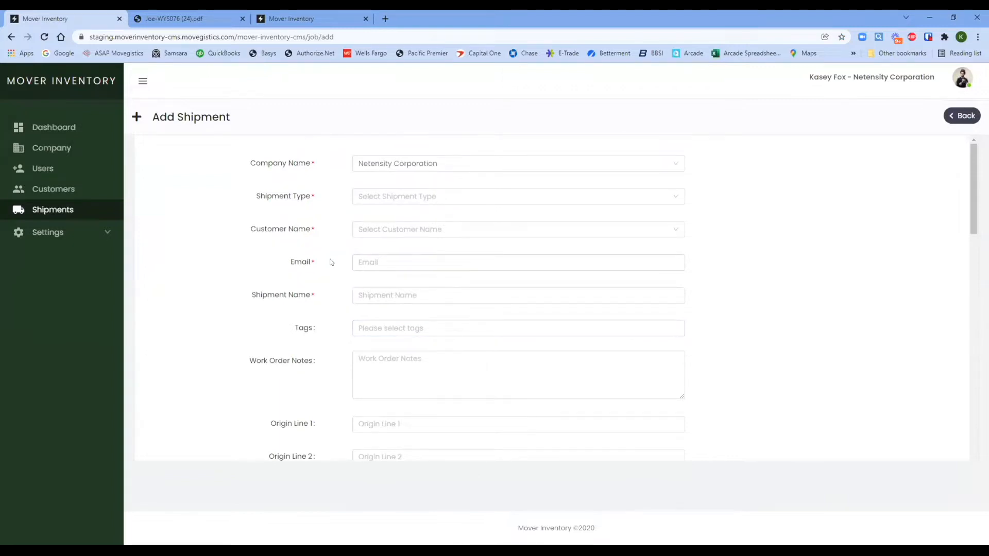
pyautogui.scroll(-2, 325, 325)
pyautogui.scroll(-1, 327, 327)
pyautogui.scroll(-4, 317, 340)
pyautogui.scroll(-2, 315, 352)
pyautogui.scroll(-1, 316, 352)
pyautogui.scroll(-2, 316, 351)
pyautogui.scroll(-1, 316, 352)
pyautogui.scroll(-1, 315, 351)
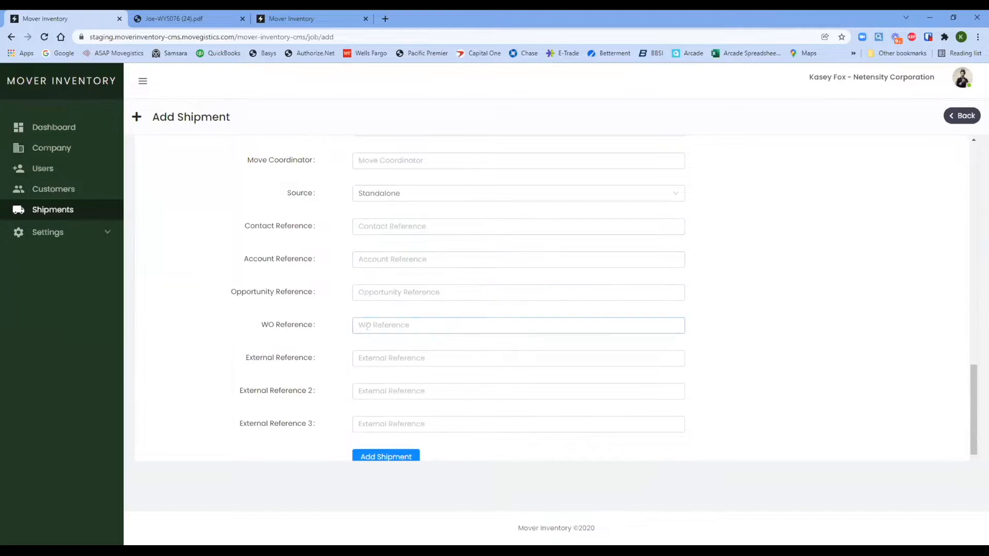
pyautogui.scroll(2, 348, 363)
pyautogui.scroll(1, 356, 298)
pyautogui.scroll(1, 355, 300)
pyautogui.scroll(1, 348, 281)
pyautogui.scroll(2, 349, 279)
pyautogui.scroll(1, 349, 280)
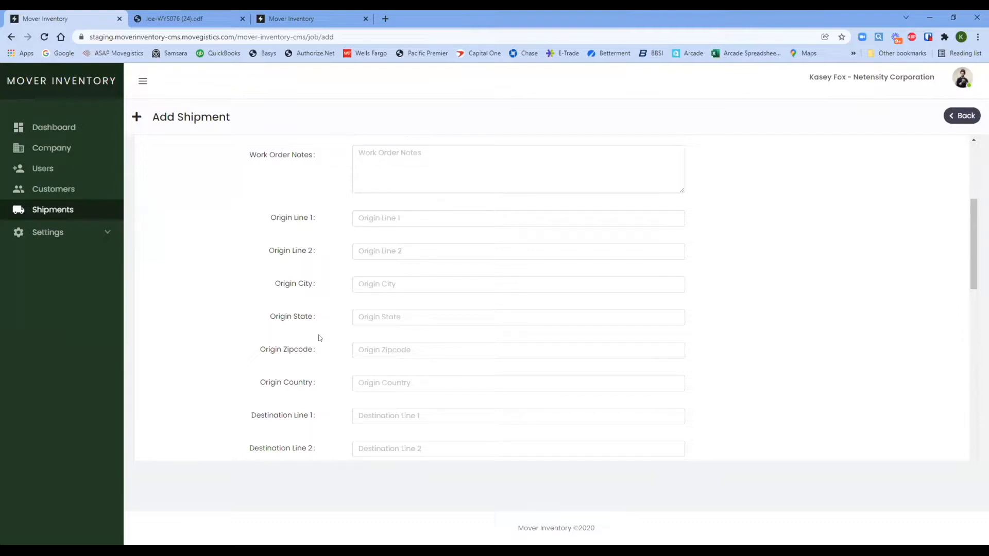
# Leave the Add Shipment form without creating a shipment, returning to the list.
pyautogui.click(954, 123)
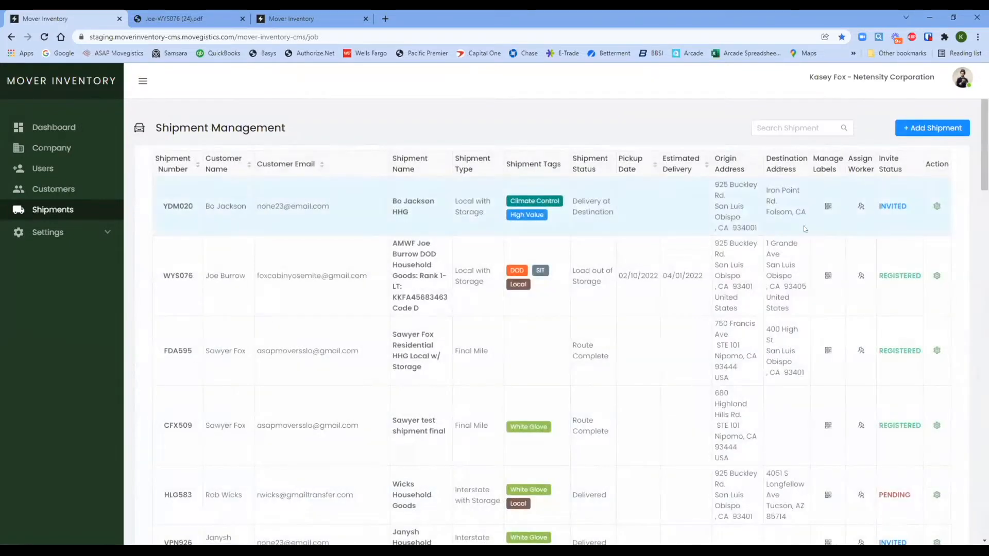